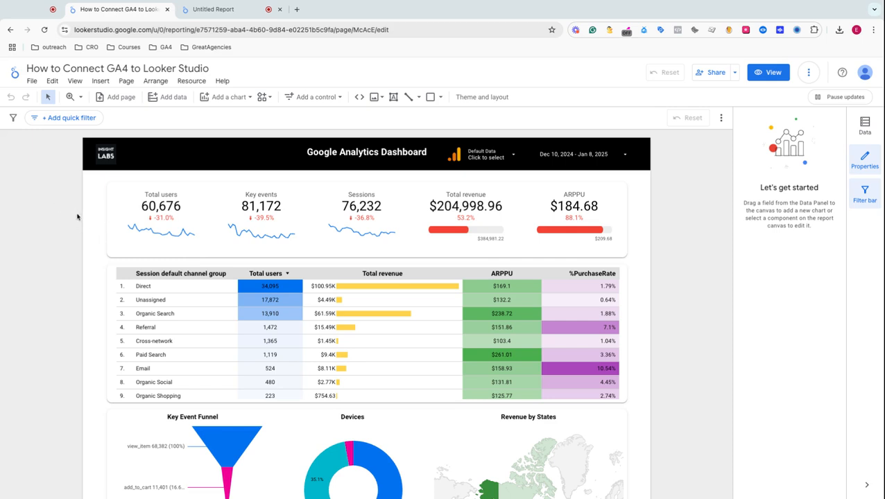
Switch to the untitled report and rename it "Demo - GA4 Dashboard".
left_click(212, 9)
scroll(219, 191, "up", 1)
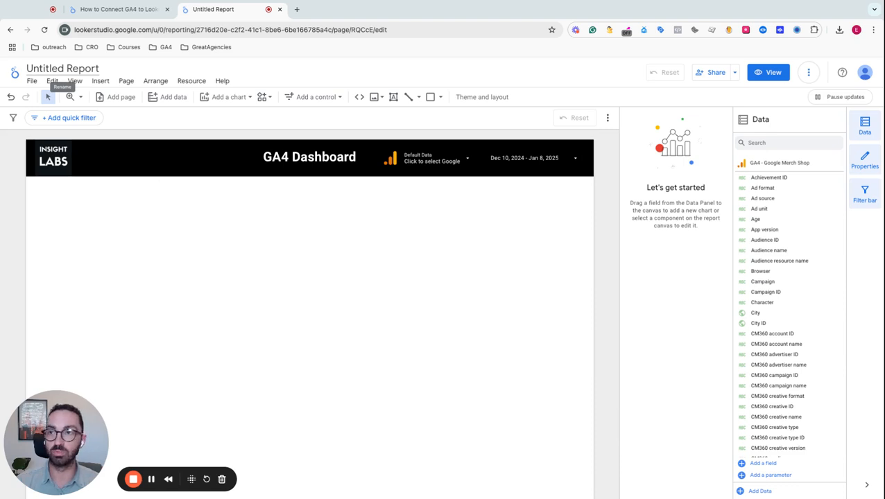
left_click(50, 67)
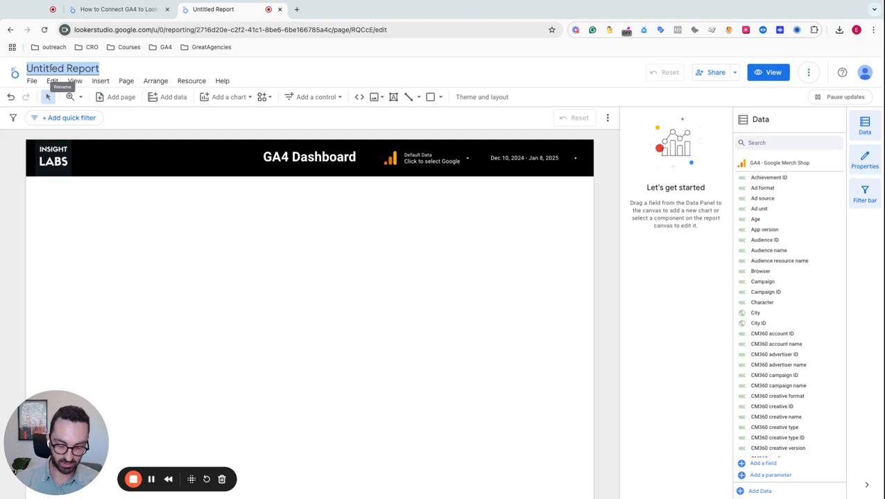
type("Demo -")
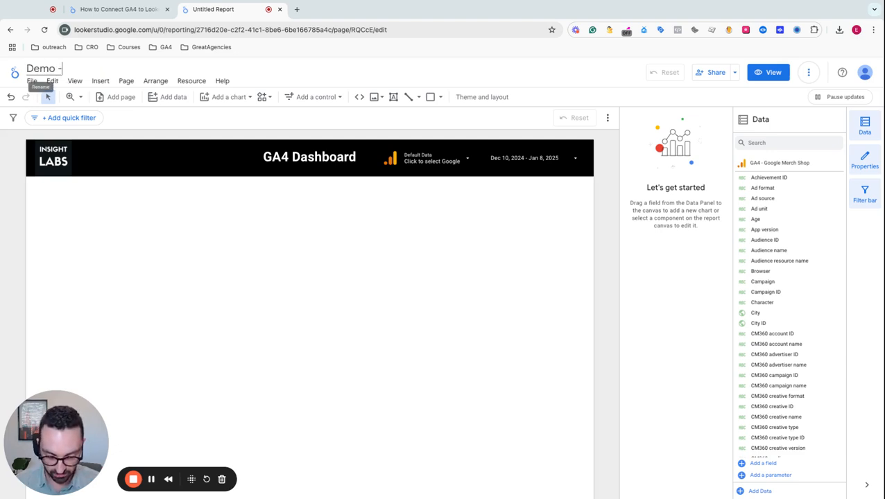
type(" GA4 Dashboard")
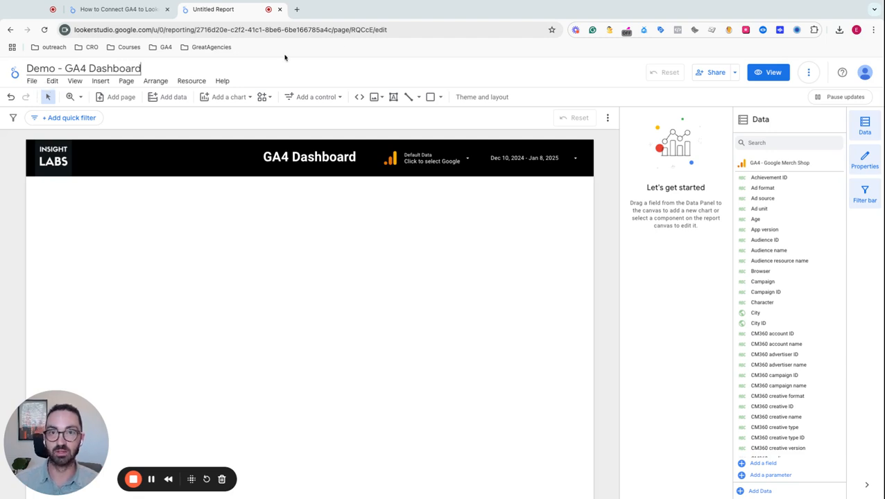
Draw a wide rectangle just below the black header, spanning nearly the full page width.
left_click(439, 100)
left_click(439, 100)
left_click(458, 119)
mouse_move(50, 188)
left_mouse_down()
mouse_move(351, 302)
mouse_move(570, 281)
left_mouse_up()
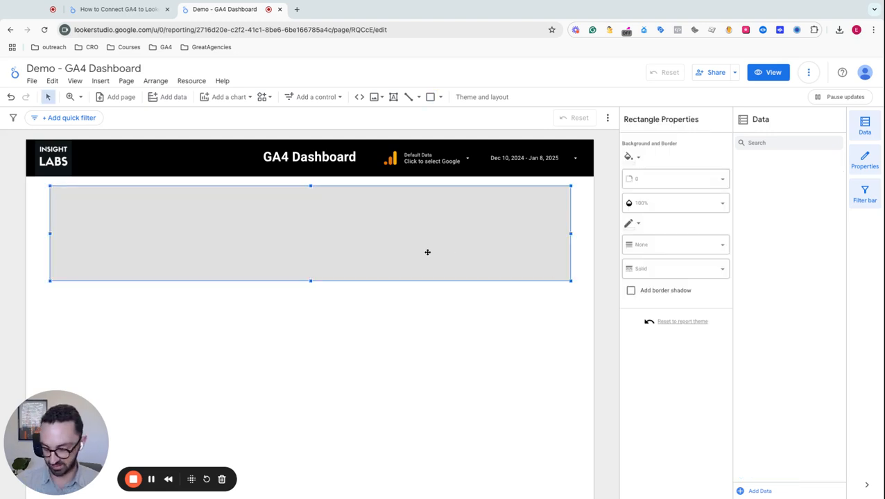
key("ctrl+d")
left_click_drag(342, 230, 333, 325)
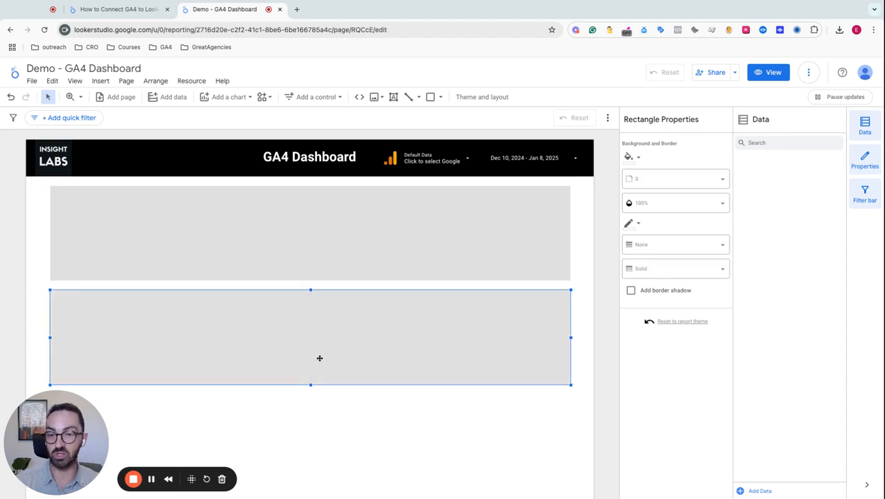
left_click_drag(310, 386, 311, 412)
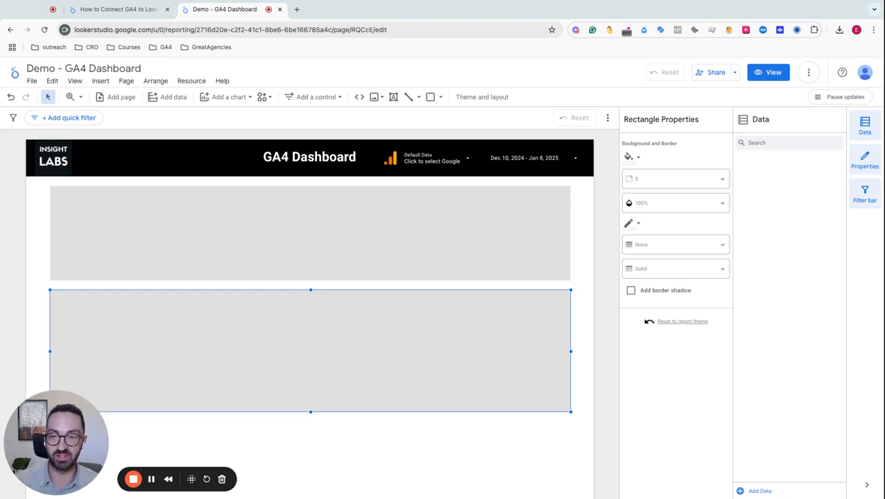
key("Delete")
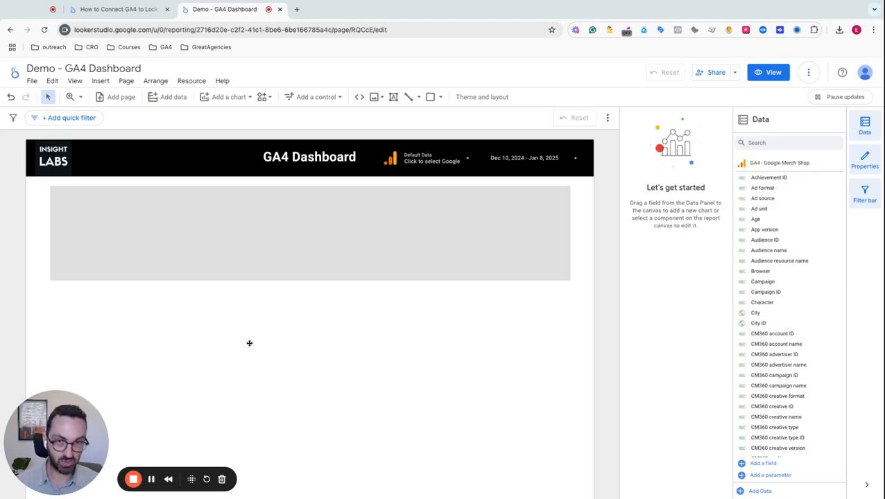
Fill the rectangle below the header with white and add a border shadow to it.
left_click(275, 235)
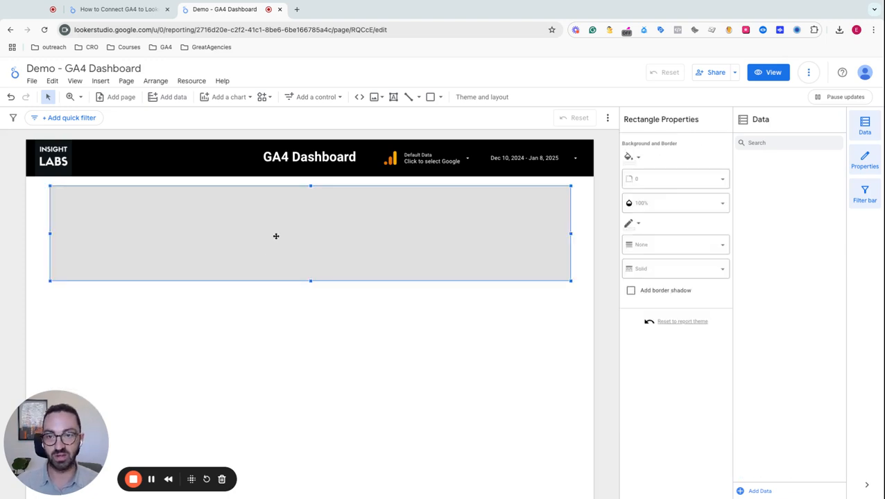
left_click(637, 160)
left_click(766, 187)
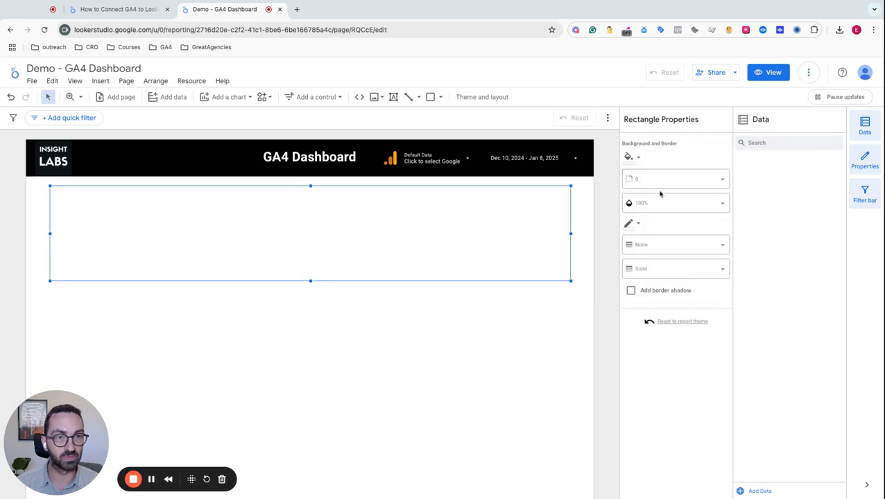
left_click(537, 305)
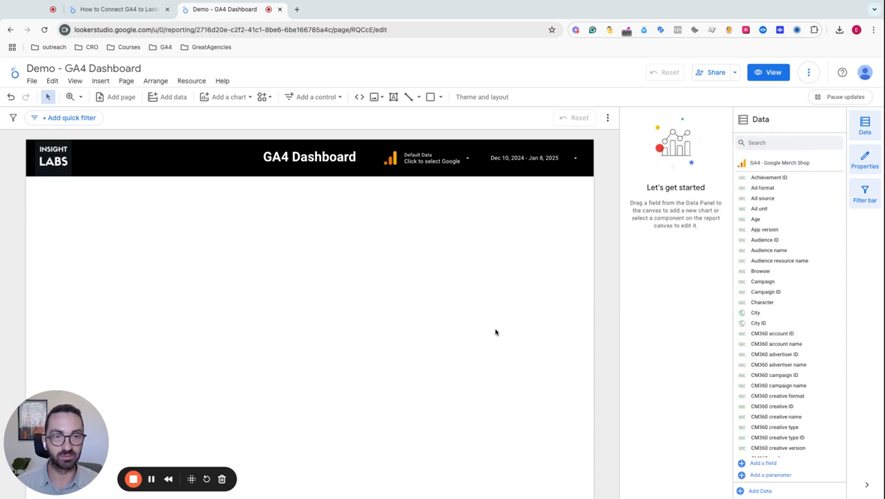
left_click(479, 239)
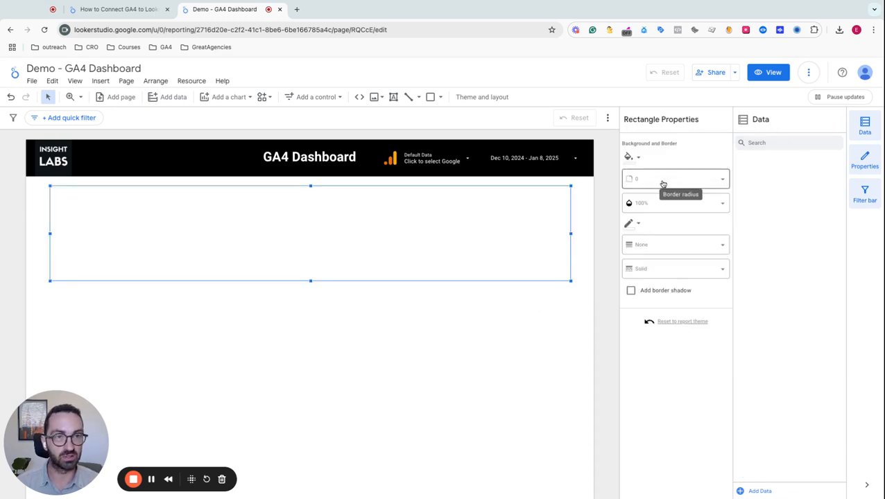
left_click(630, 291)
left_click(524, 323)
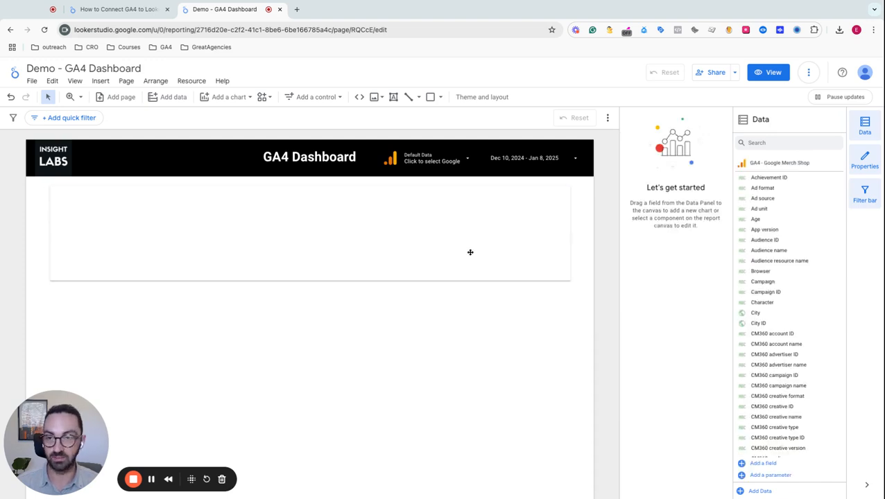
Set the rectangle's border radius to 10 and shift it slightly down from the header.
left_click_drag(461, 242, 455, 243)
left_click(663, 179)
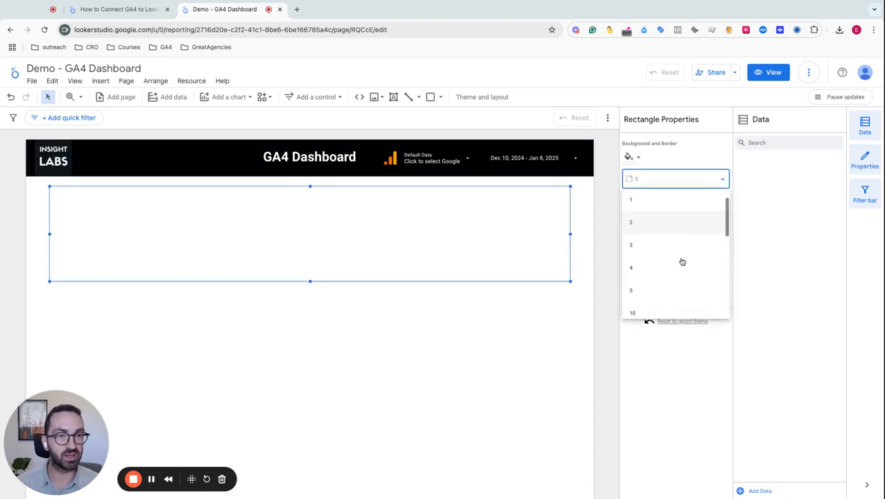
left_click(672, 308)
left_click(496, 303)
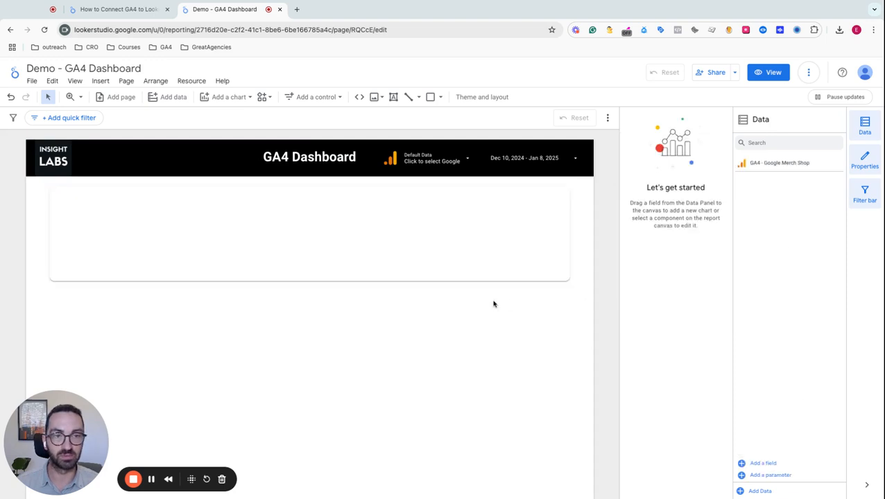
left_click(380, 223)
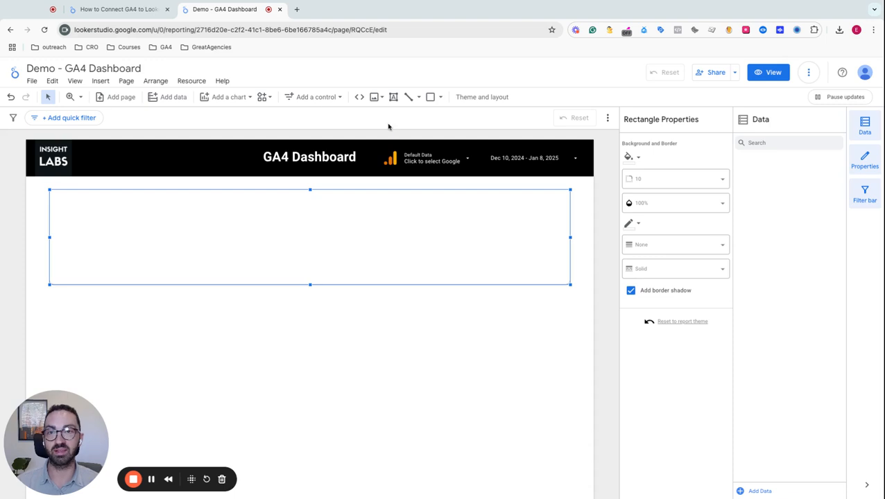
Add a standard scorecard chart at the left end of the white card, nearly filling the card's height.
left_click(219, 99)
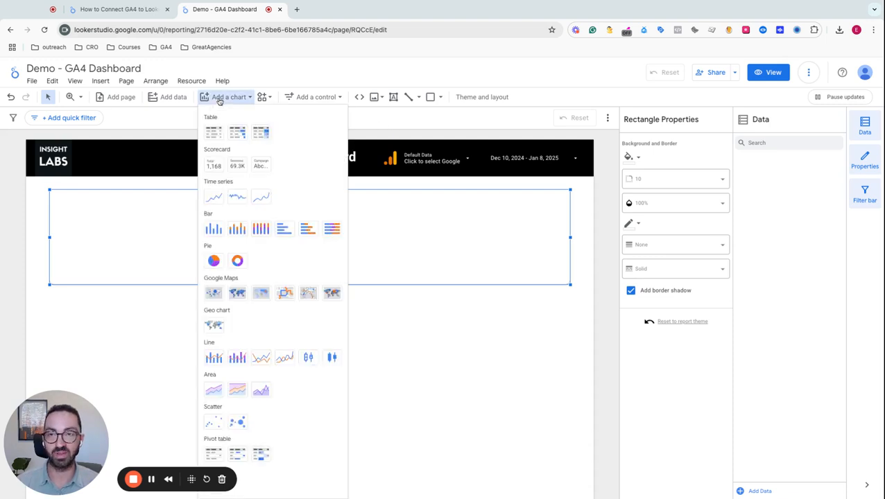
left_click(216, 167)
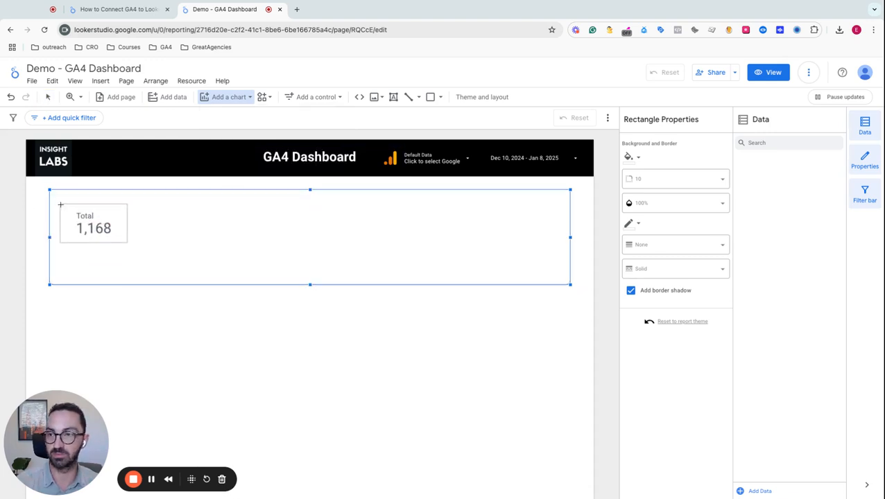
left_click_drag(55, 195, 124, 243)
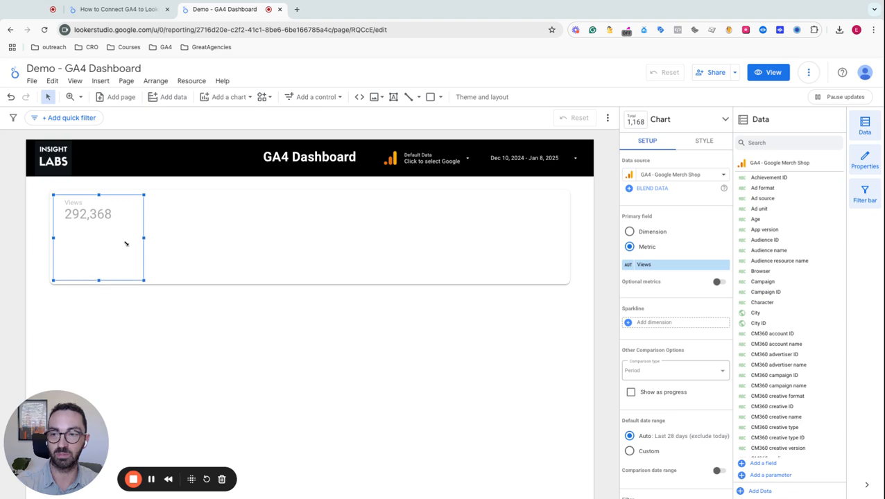
left_click(240, 99)
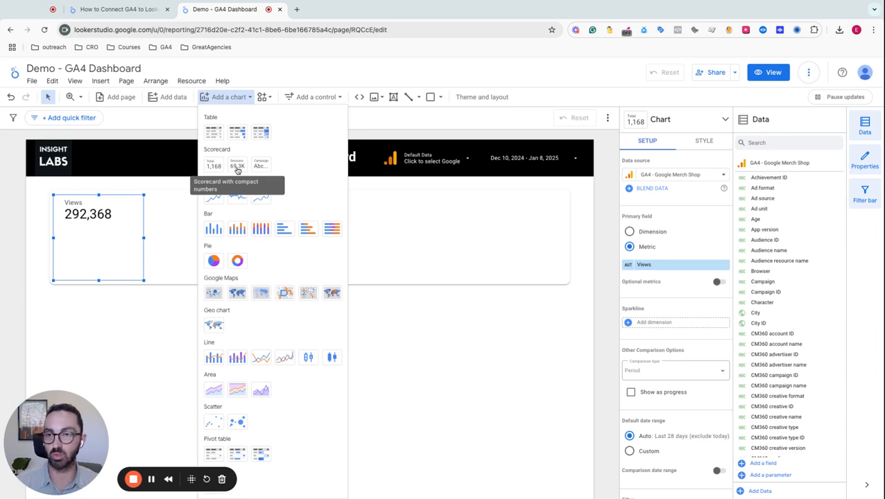
left_click(183, 191)
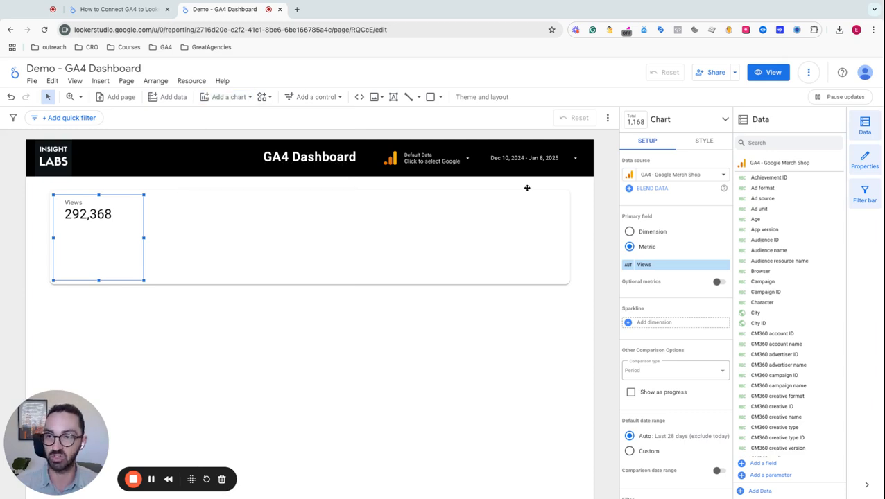
left_click(704, 141)
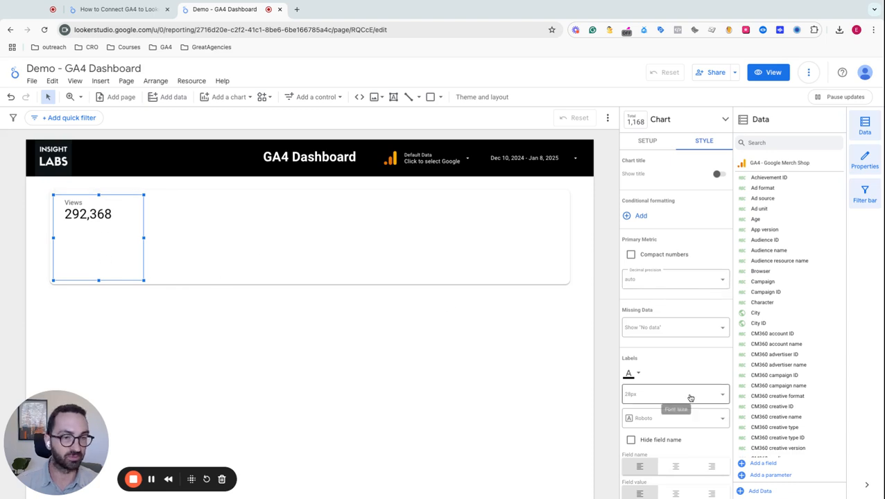
left_click(645, 142)
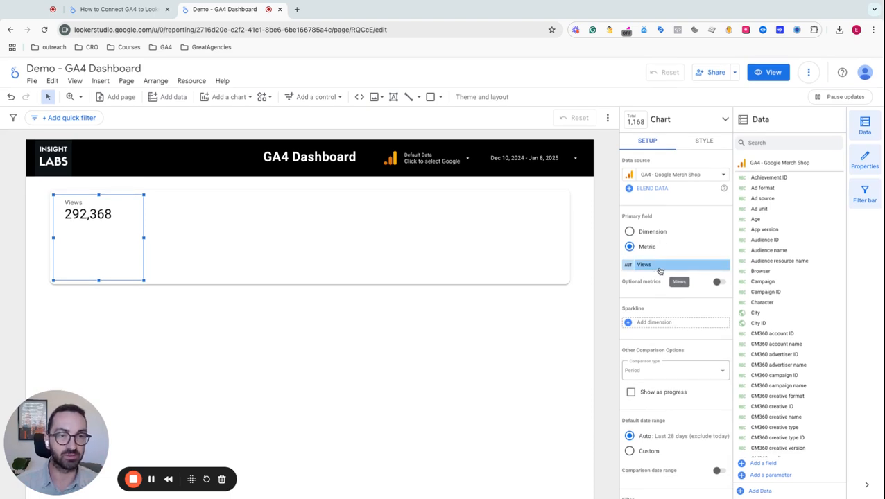
Check the first scorecard in the finished sample report, and set the new scorecard's metric to Total users.
left_click(117, 9)
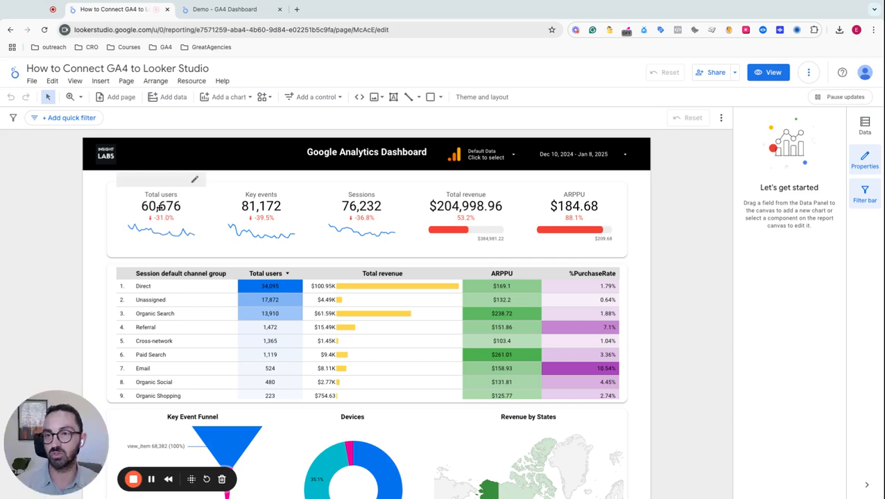
left_click(228, 9)
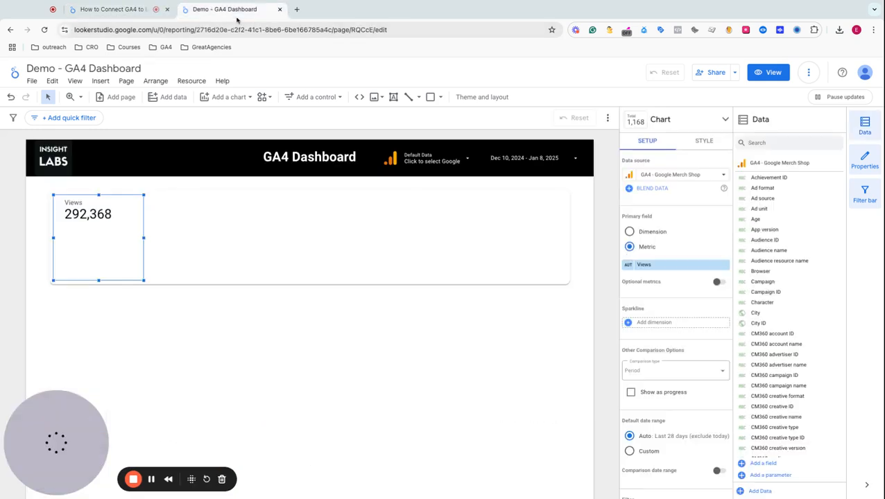
left_click(673, 267)
type("total")
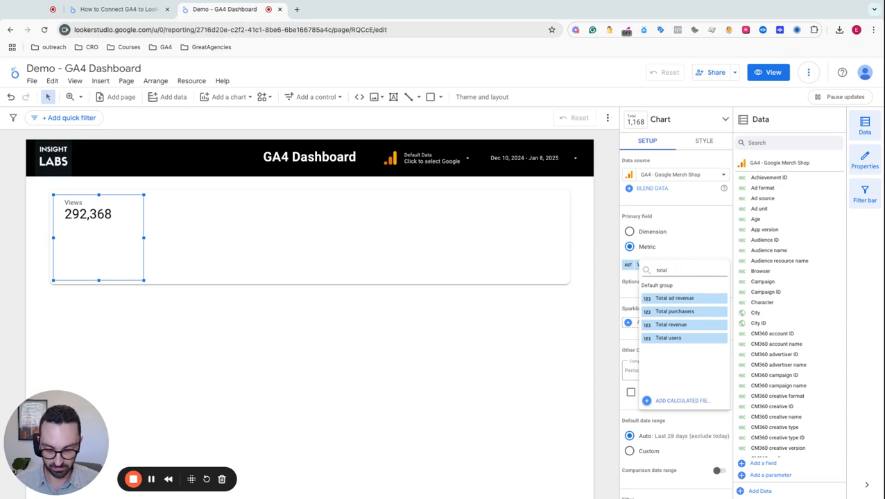
type(" users")
left_click(666, 298)
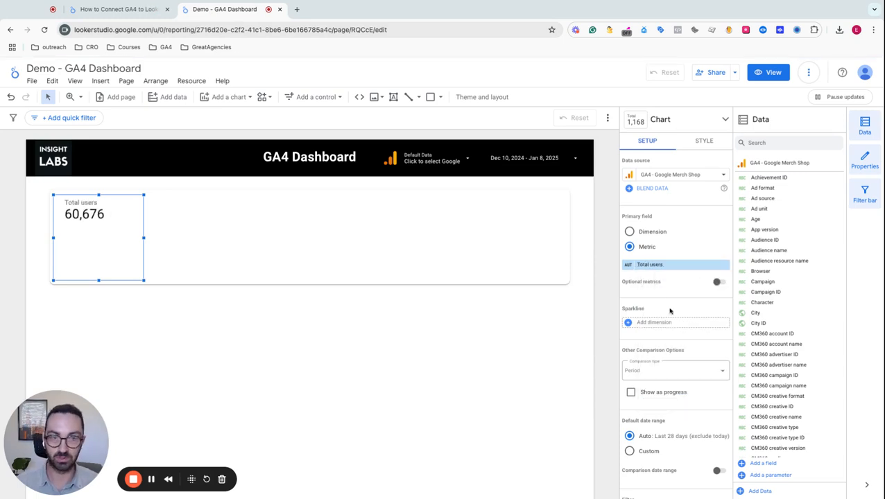
Enable the comparison date range on the Total users scorecard and set it to Previous period.
scroll(700, 399, "down", 1)
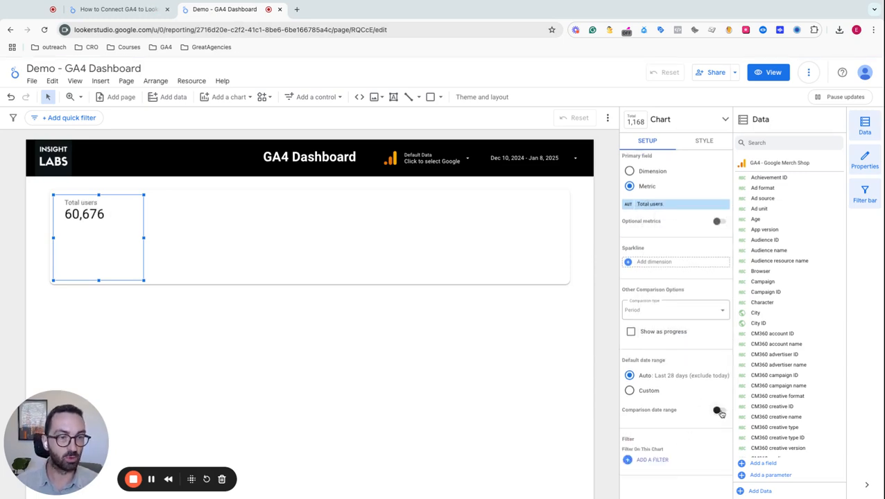
left_click(717, 411)
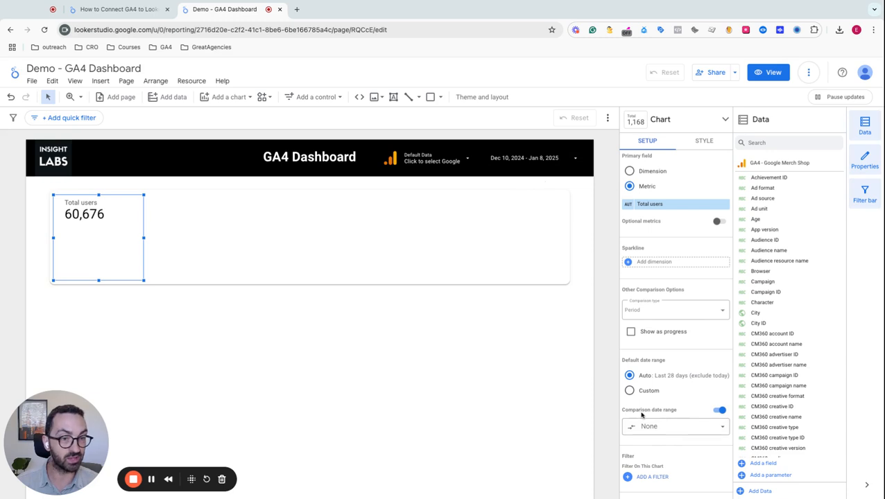
left_click(676, 426)
left_click(687, 277)
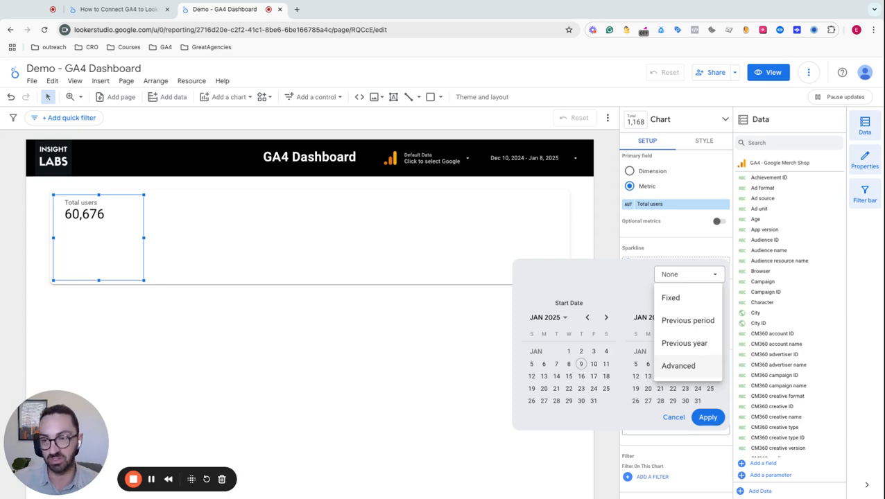
left_click(687, 321)
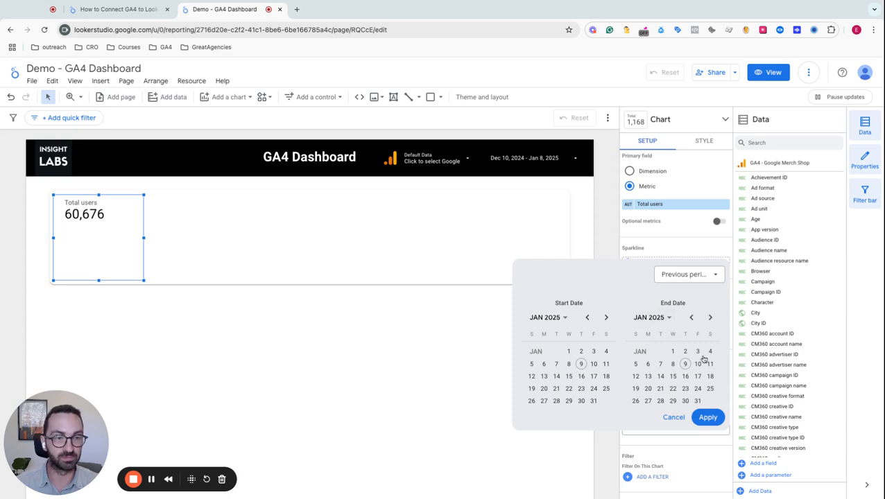
left_click(708, 417)
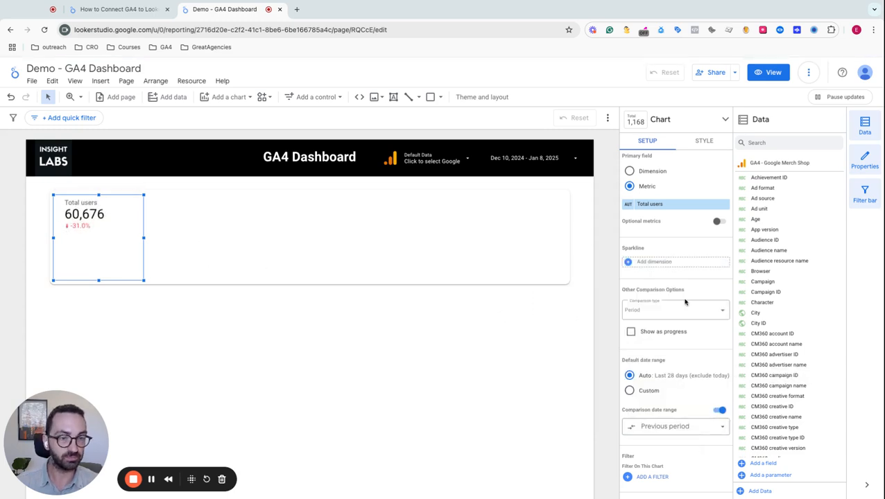
Center-align the field name, field value and comparison text in the Total users scorecard.
scroll(683, 308, "up", 3)
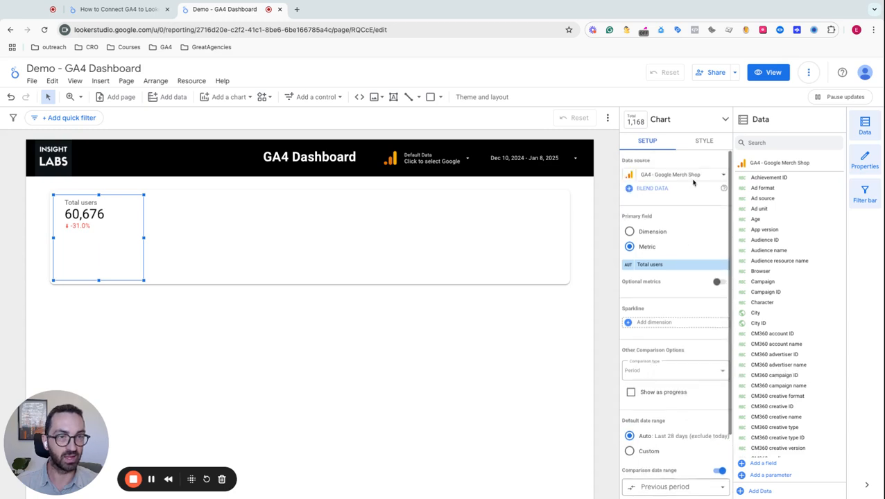
left_click(703, 140)
scroll(673, 350, "down", 5)
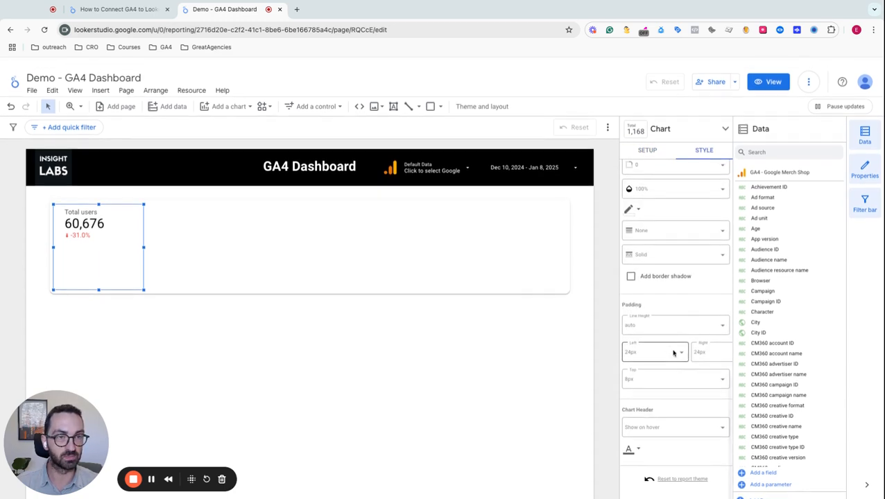
scroll(675, 264, "up", 3)
left_click(676, 239)
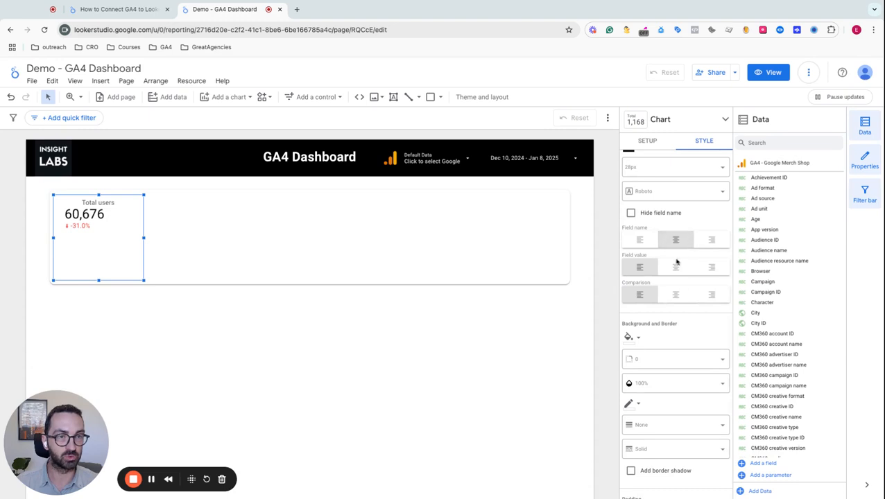
left_click(676, 269)
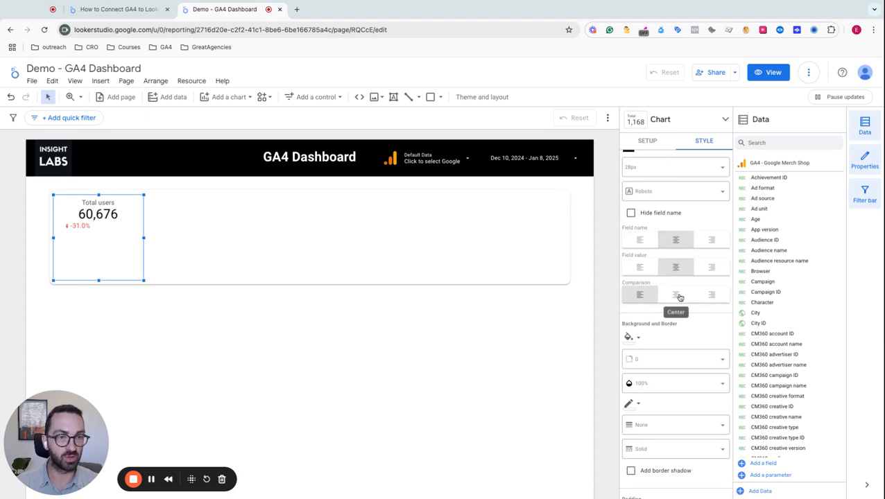
left_click(678, 296)
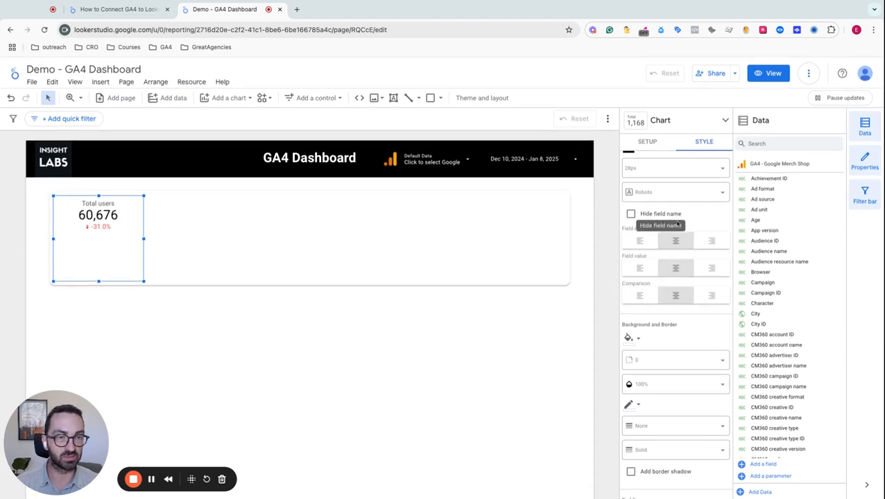
Turn on Show Absolute Change for the comparison in the Total users scorecard.
scroll(685, 267, "up", 3)
scroll(686, 268, "up", 5)
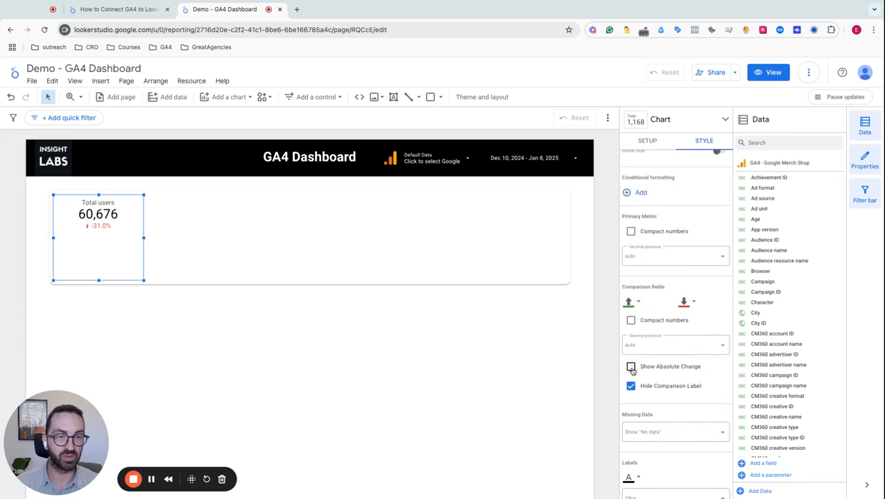
left_click(630, 368)
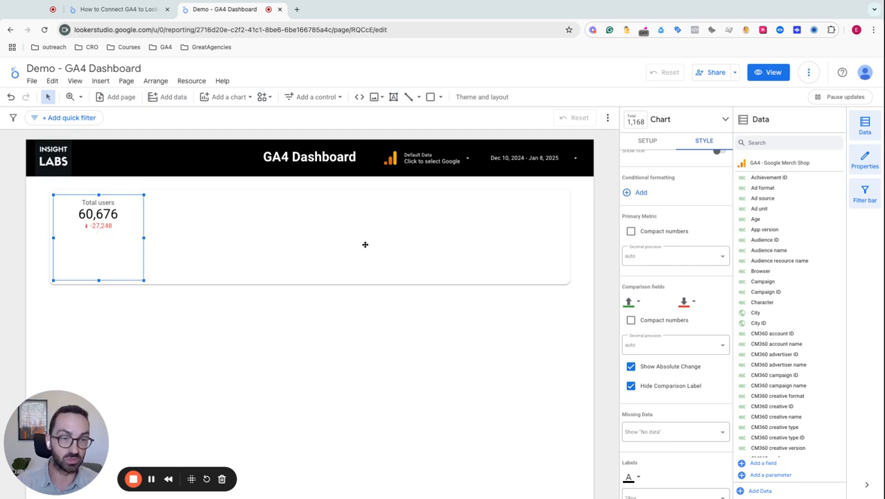
left_click(631, 368)
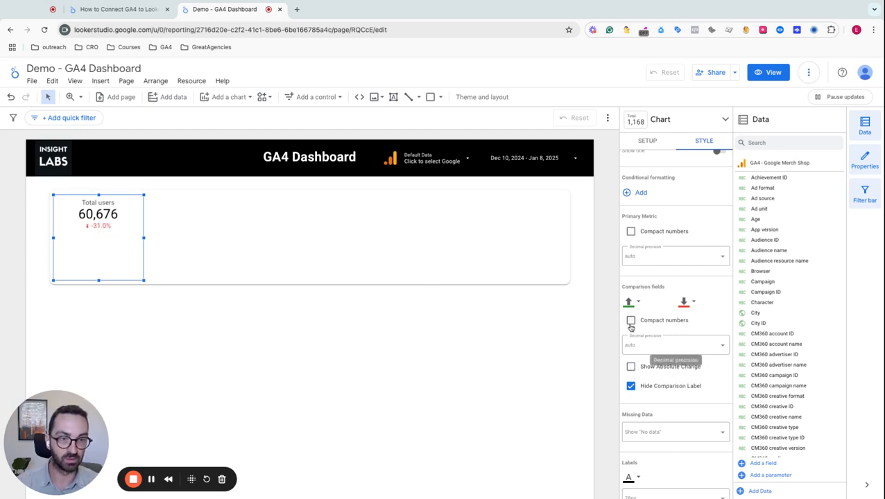
left_click(631, 321)
left_click(631, 321)
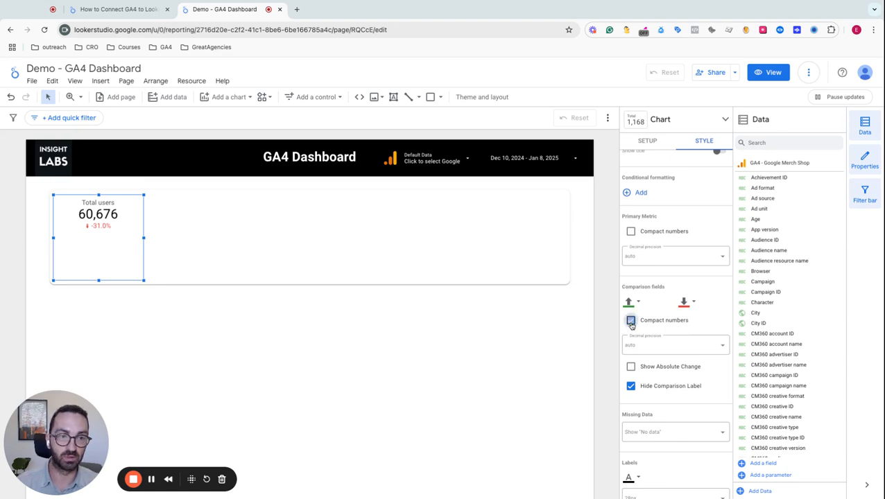
left_click(631, 367)
Try compact numbers on the Total users scorecard's comparison and primary metric, switching each option off again.
left_click(631, 321)
left_click(631, 321)
scroll(631, 264, "up", 1)
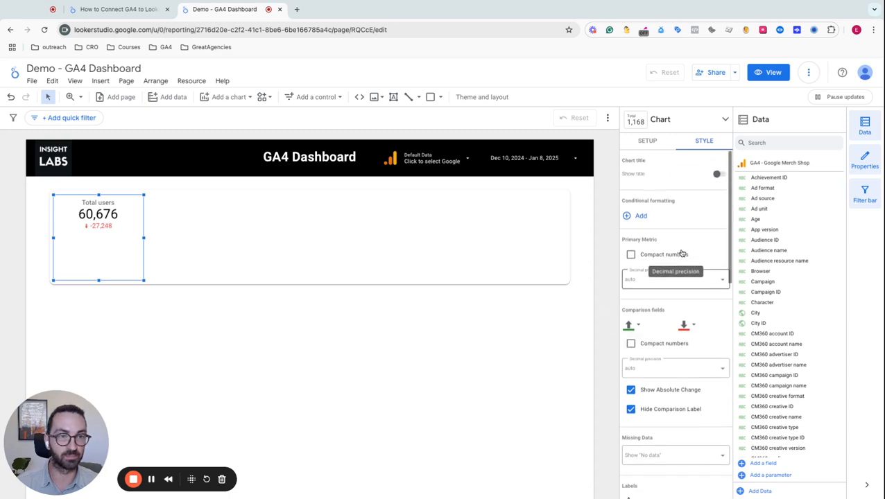
left_click(630, 255)
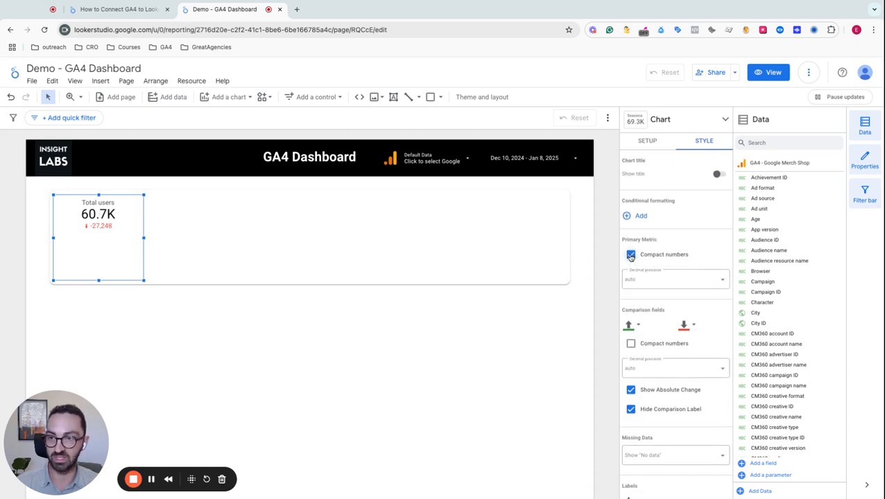
left_click(631, 255)
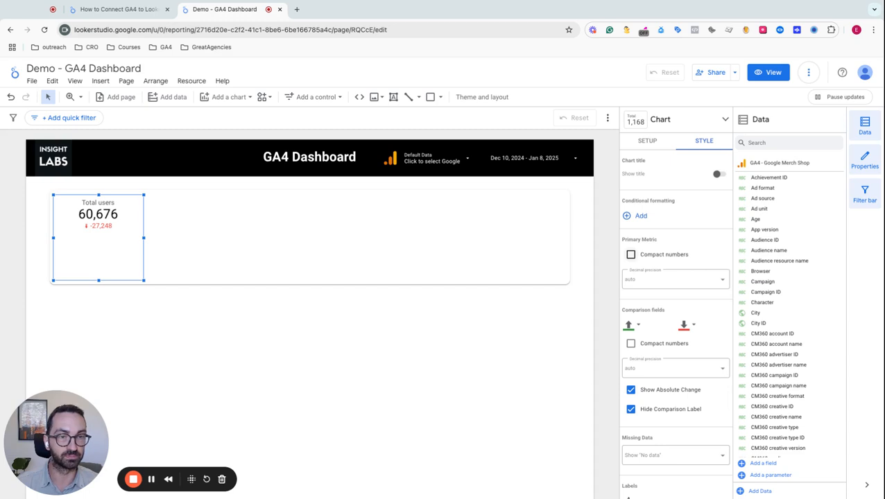
Add a sparkline with the Date dimension to the Total users scorecard.
left_click(638, 144)
scroll(668, 309, "down", 1)
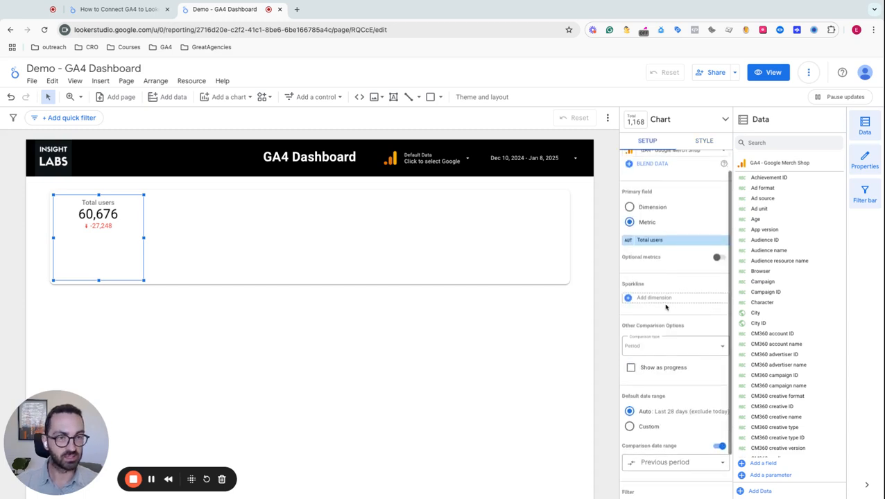
left_click(658, 301)
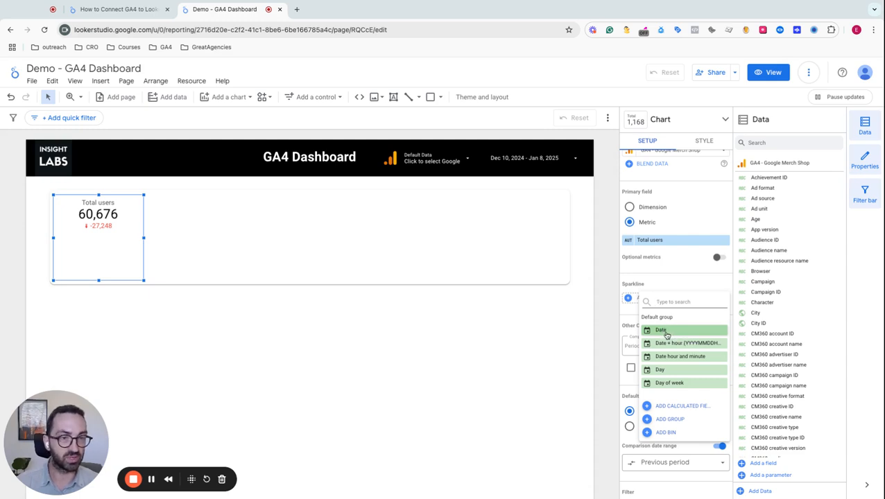
left_click(662, 331)
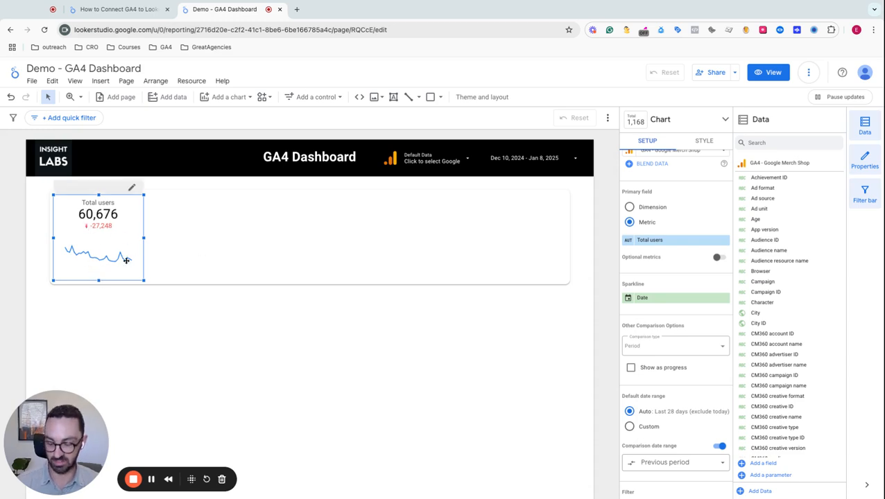
Duplicate the Total users scorecard four times and place the copies in a row across the white card.
key("ctrl+d")
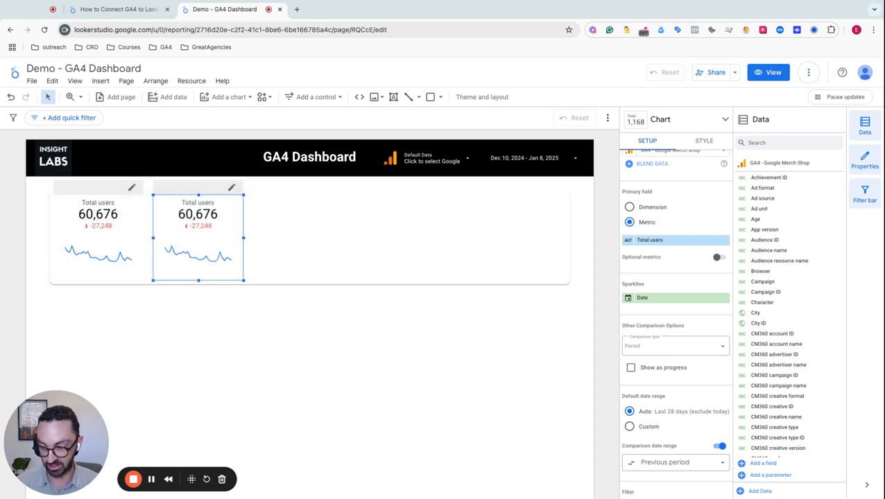
key("super+v")
left_click_drag(137, 247, 319, 234)
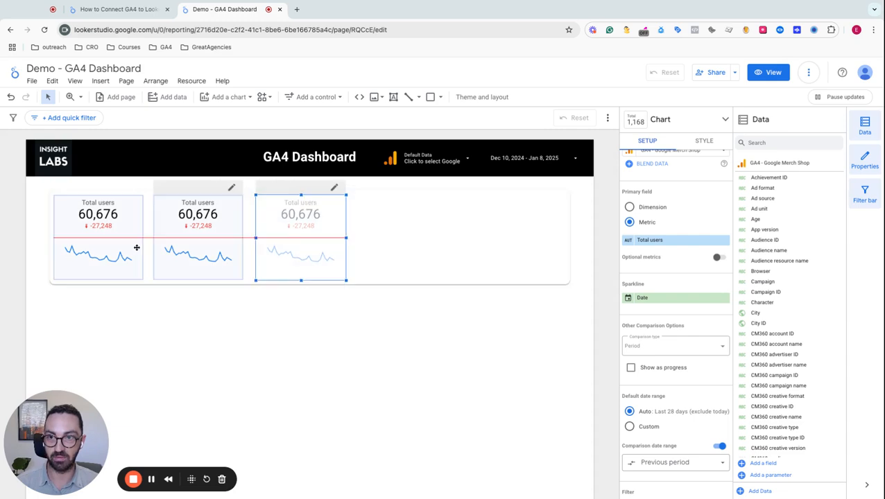
key("super+v")
left_click_drag(167, 244, 436, 215)
key("super+v")
left_click_drag(561, 249, 518, 238)
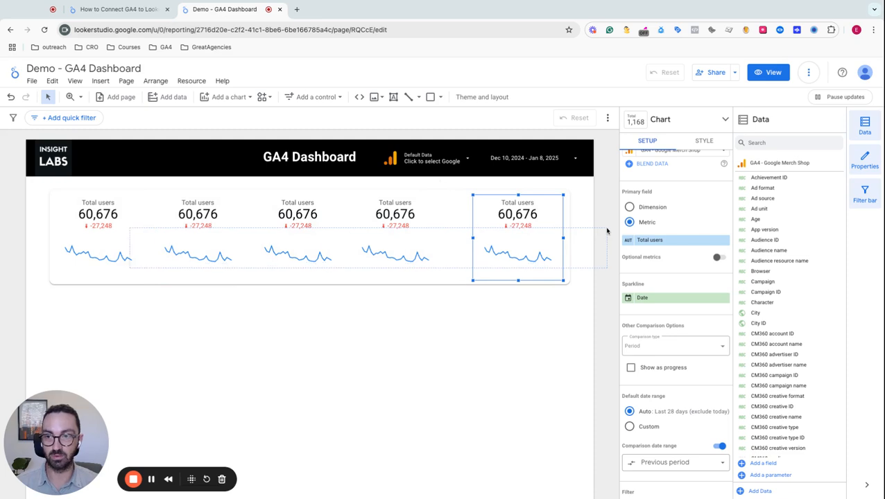
Select the five scorecards without the white card behind them and distribute them horizontally.
key("ctrl+a")
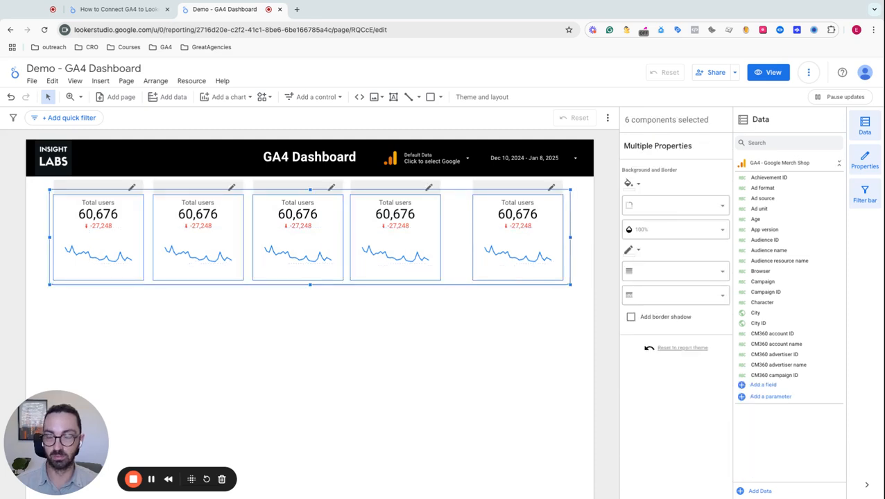
left_click(148, 276, "shift")
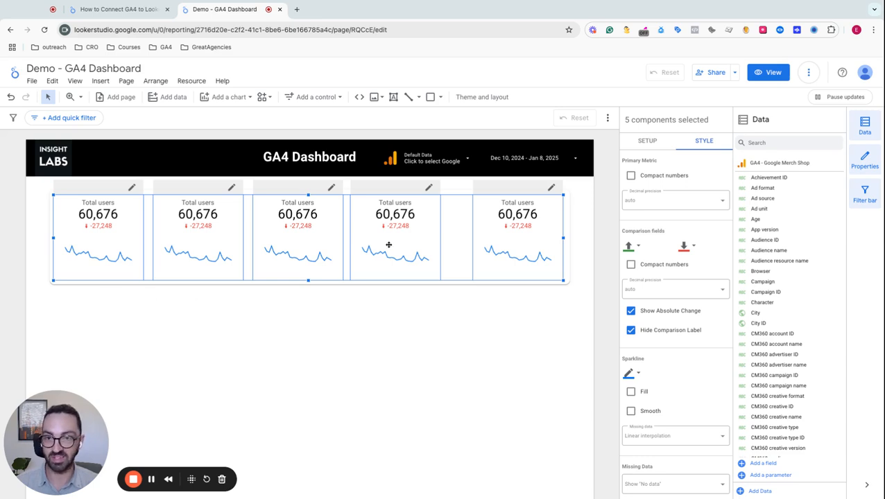
right_click(548, 237)
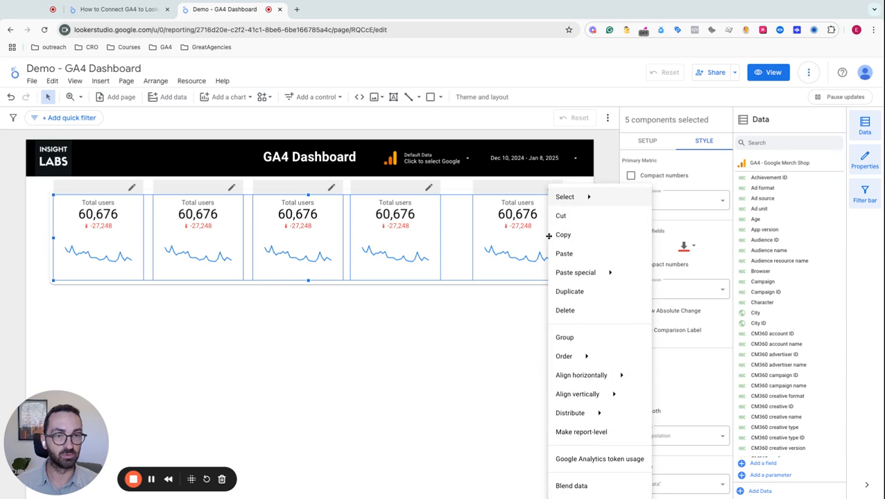
mouse_move(586, 380)
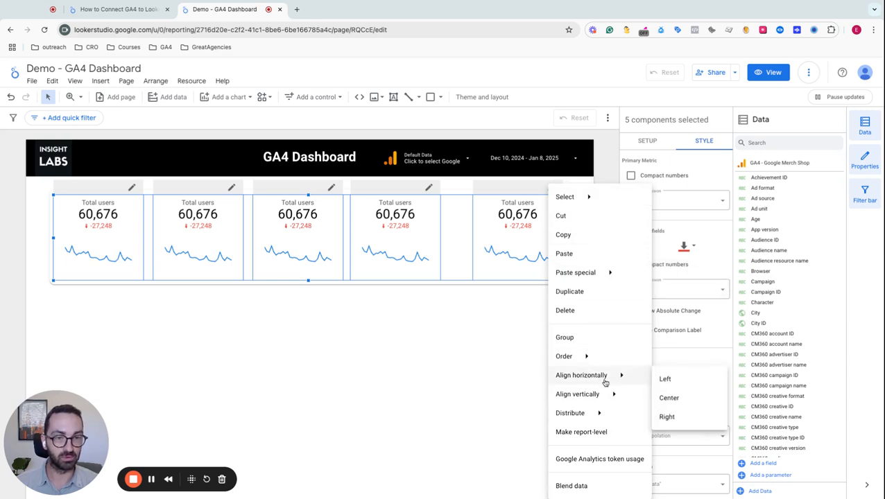
mouse_move(604, 391)
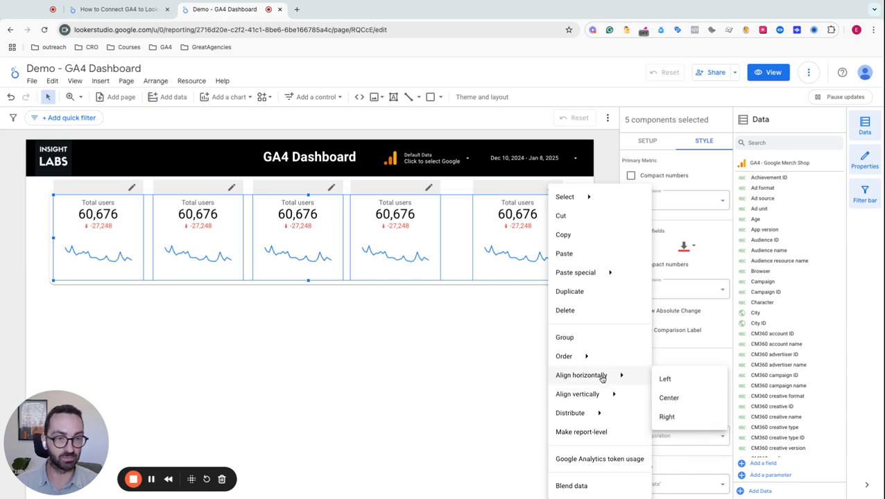
mouse_move(599, 420)
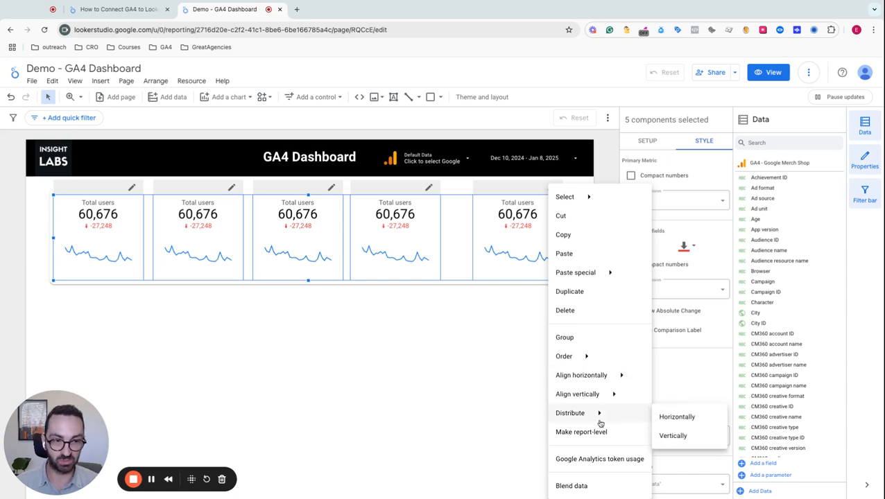
left_click(681, 419)
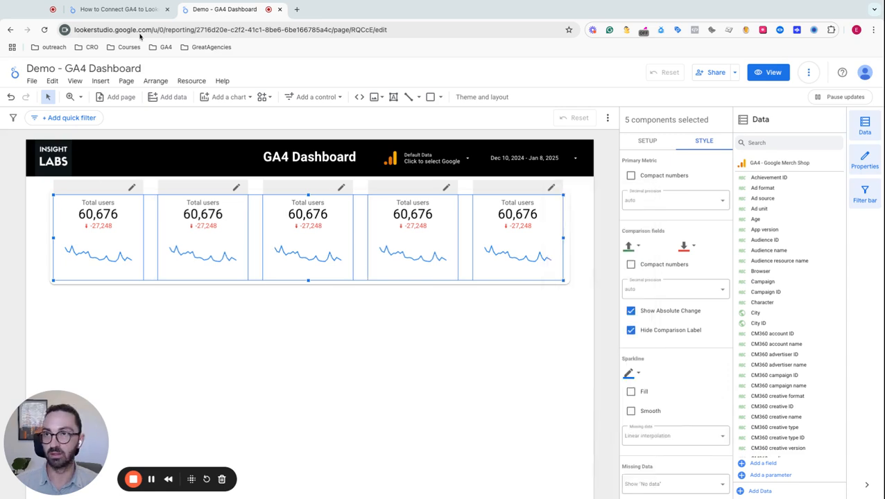
Check the second scorecard in the finished sample report, and set the second scorecard's metric to Key events.
left_click(125, 9)
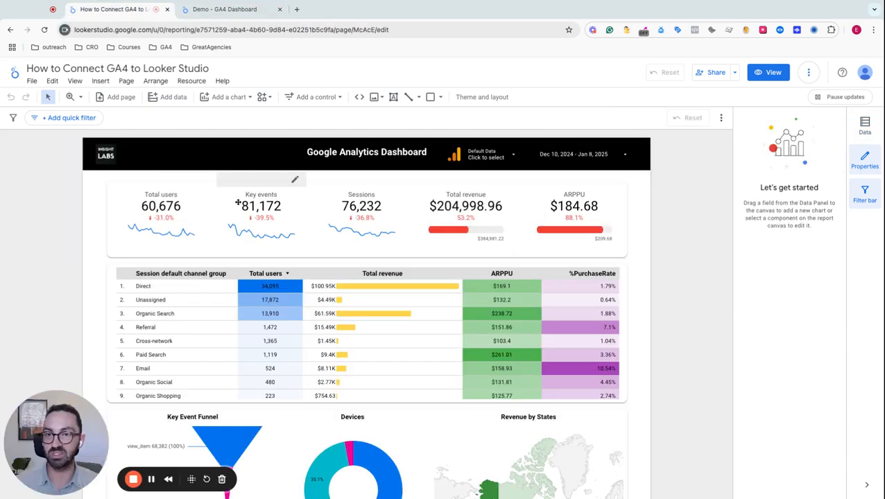
left_click(220, 11)
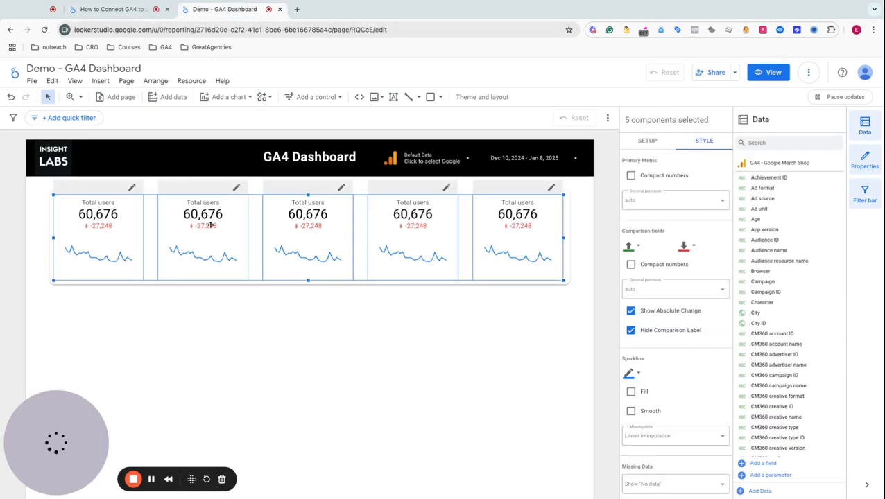
left_click(198, 250)
left_click(647, 141)
left_click(662, 264)
type("key")
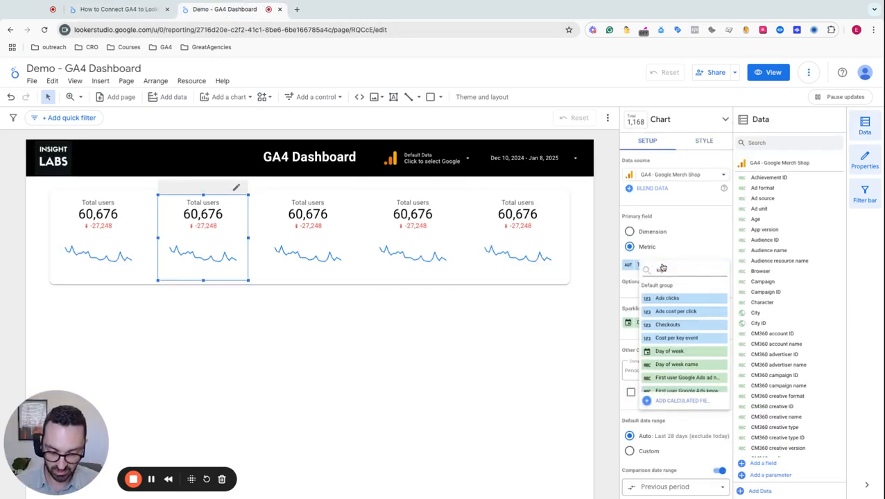
type(" event")
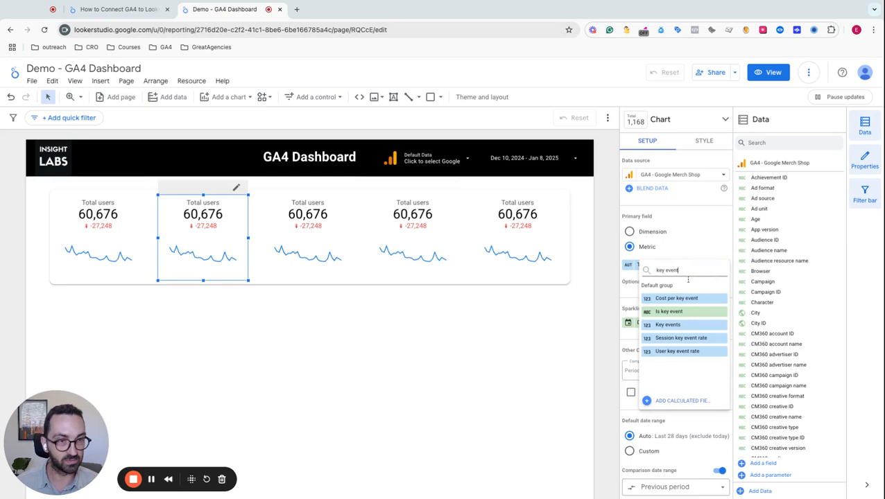
left_click(668, 324)
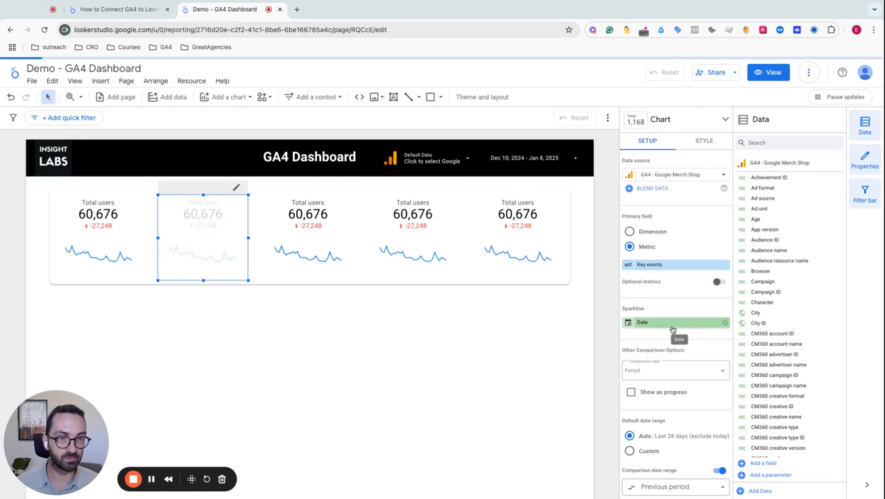
Set the third scorecard's metric to Sessions.
left_click(334, 240)
left_click(662, 265)
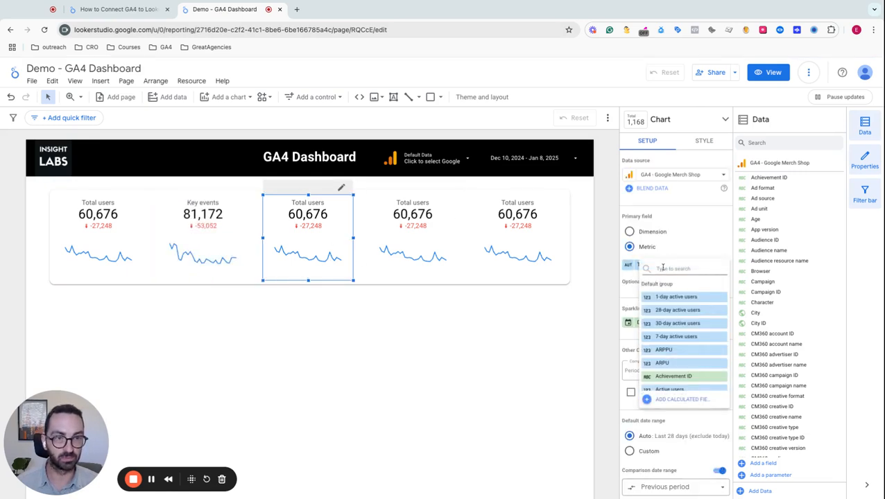
type("ses")
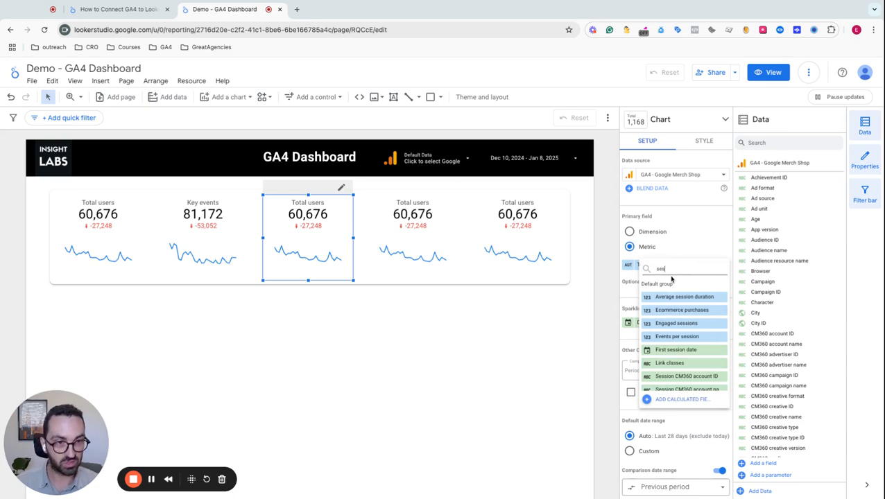
type("ision")
scroll(676, 326, "down", 5)
scroll(676, 326, "up", 5)
left_click(664, 307)
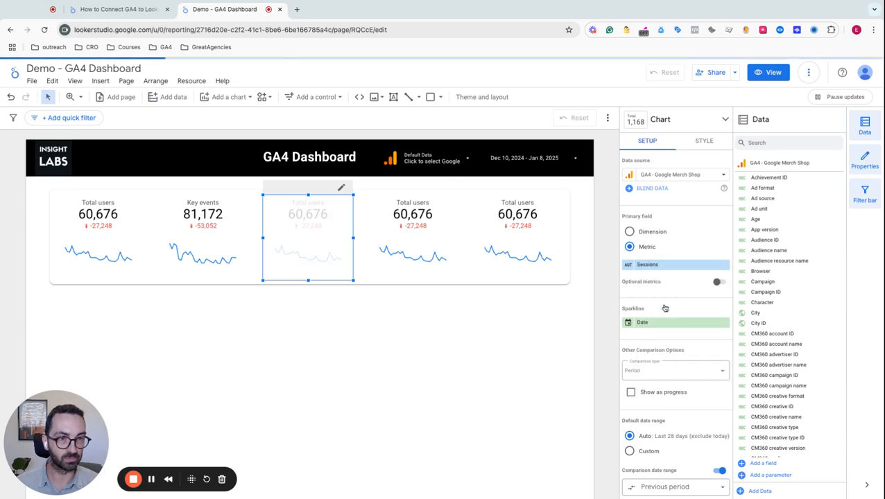
Following the finished sample report, set the fourth scorecard's metric to Total revenue and replace its Date sparkline with a progress visual.
left_click(120, 9)
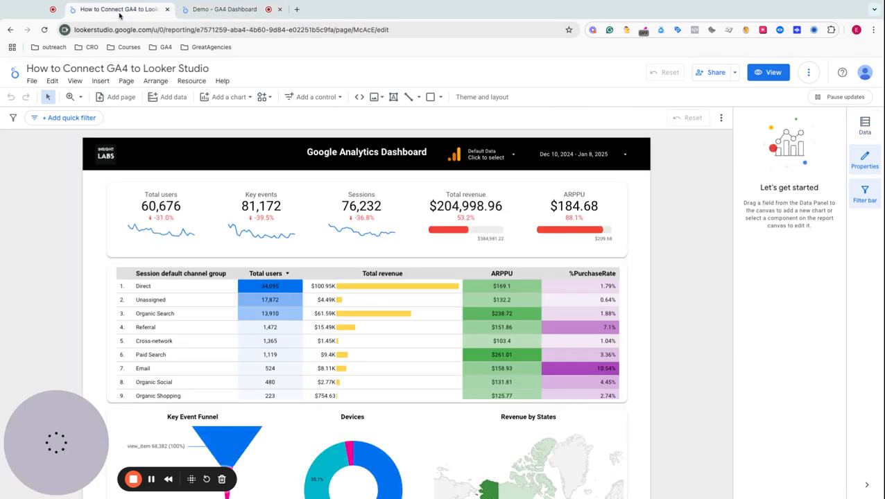
left_click(231, 10)
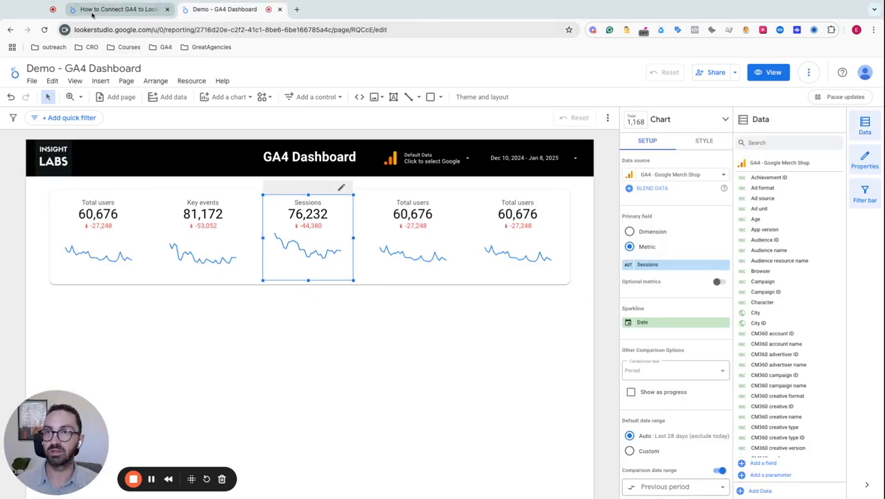
left_click(116, 10)
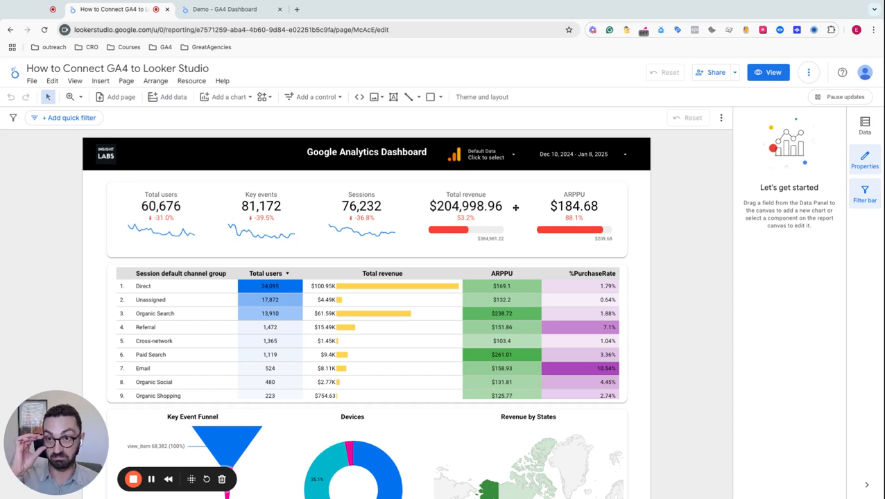
left_click(223, 9)
left_click(431, 238)
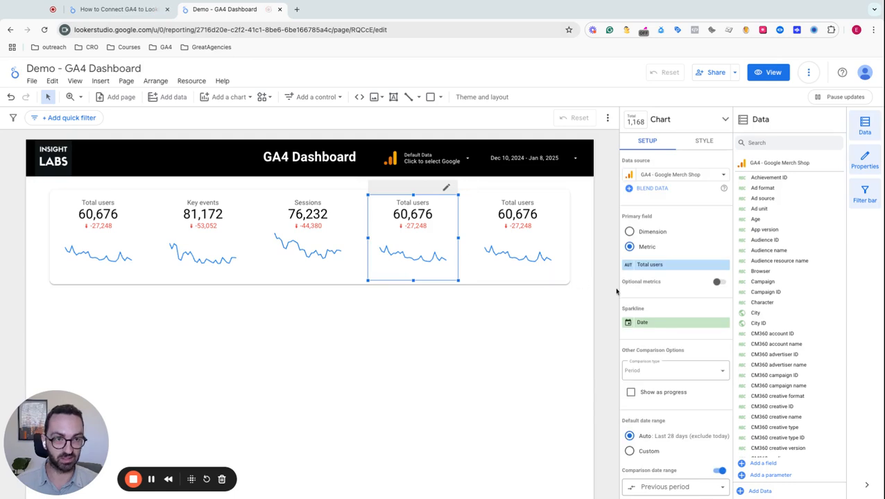
left_click(674, 323)
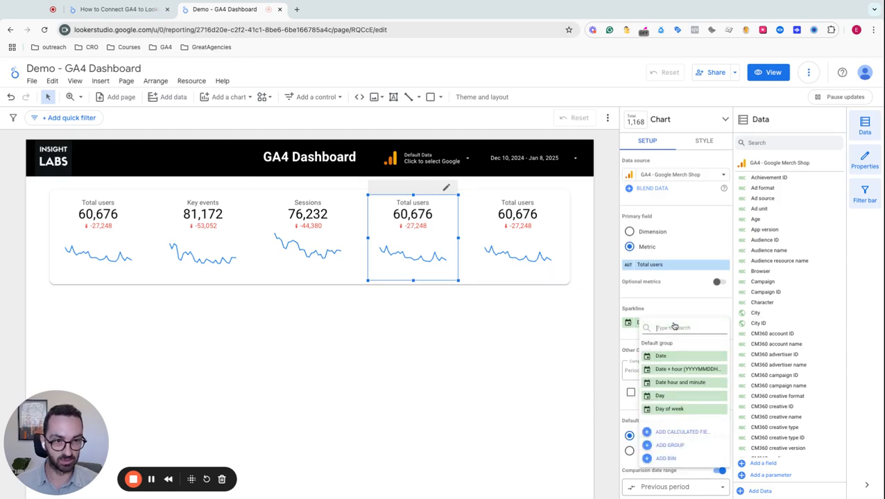
left_click(669, 265)
left_click(666, 266)
type("total")
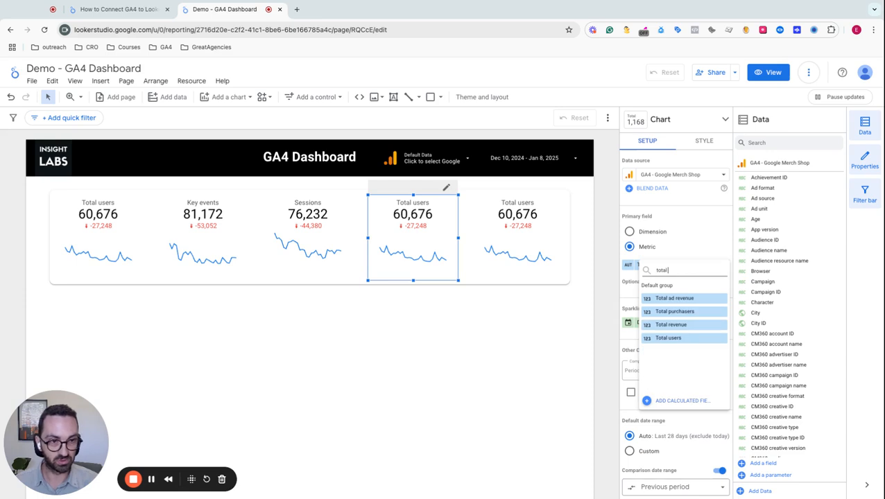
left_click(670, 325)
left_click(725, 323)
left_click(631, 392)
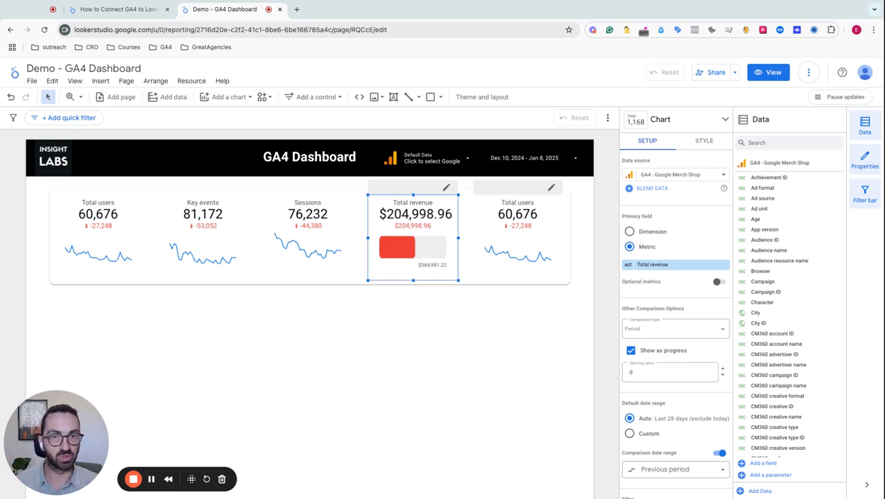
Set the fifth scorecard's metric to ARPPU and replace its Date sparkline with a progress visual.
left_click(518, 234)
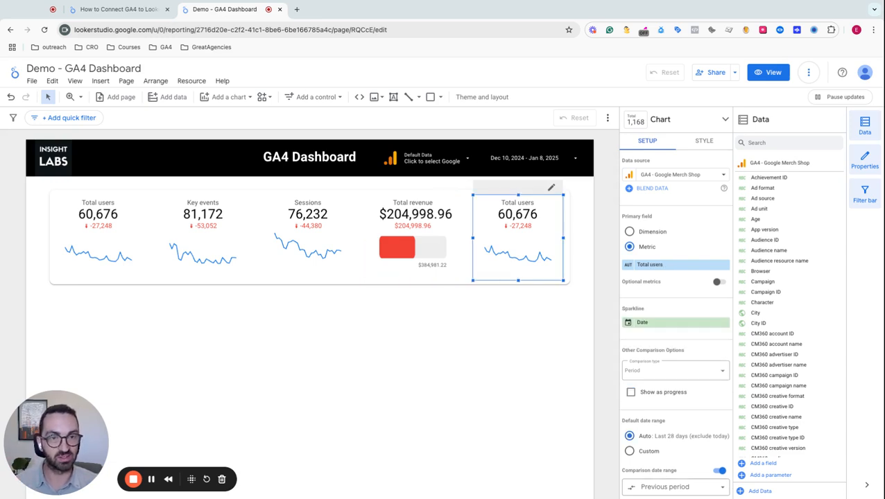
left_click(673, 266)
type("arppu")
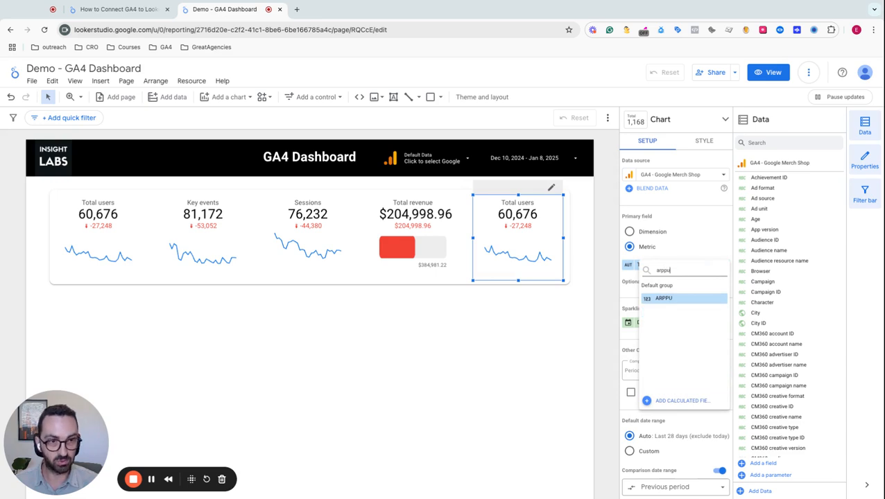
left_click(681, 298)
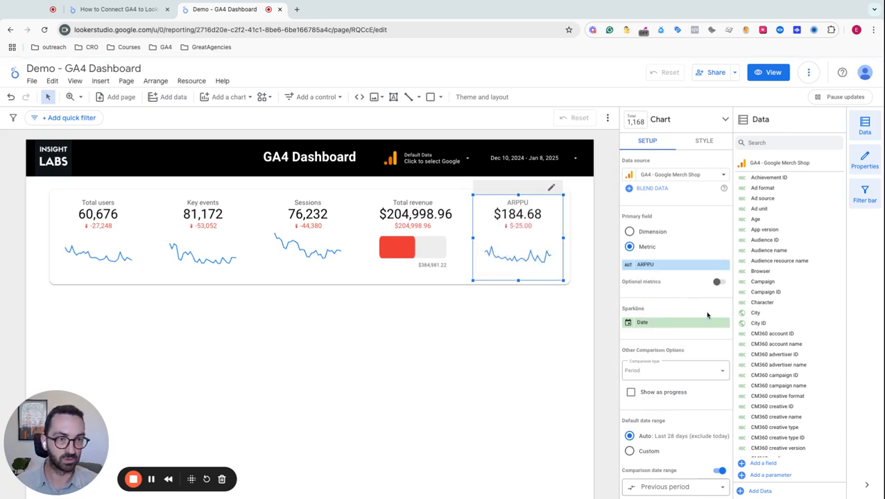
left_click(725, 323)
left_click(630, 392)
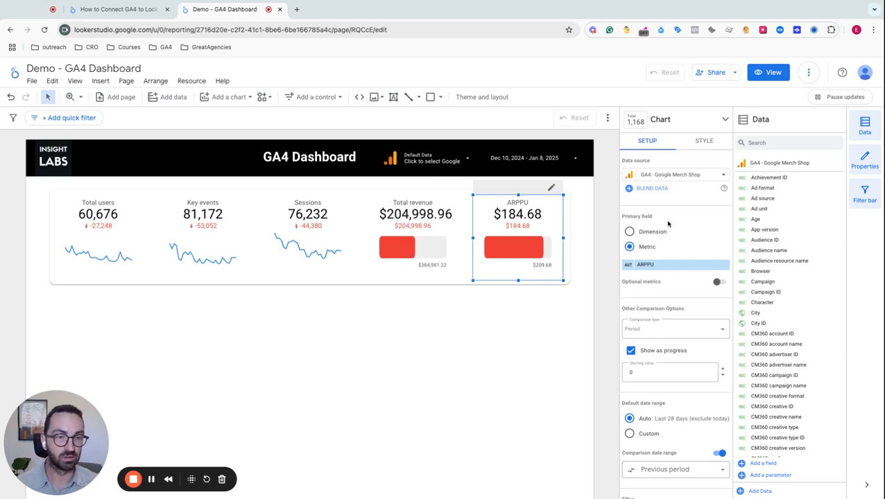
Turn off the absolute change display for the ARPPU and Total revenue scorecards.
left_click(703, 143)
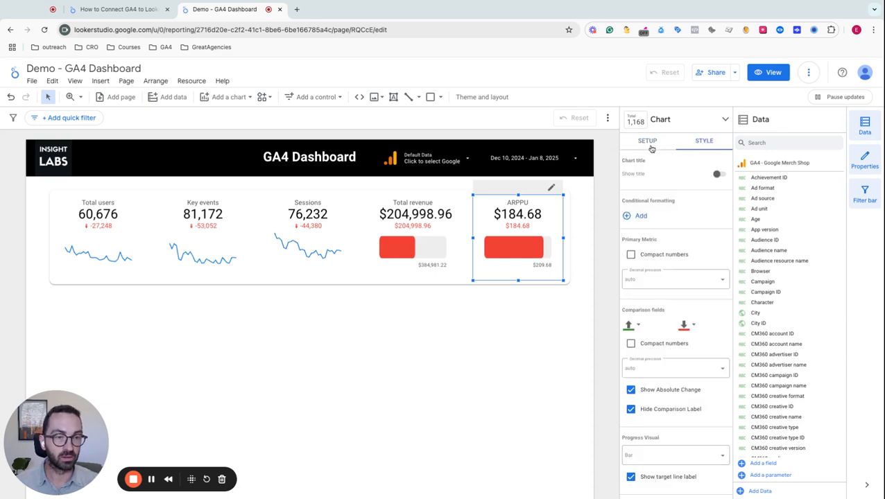
left_click(630, 393)
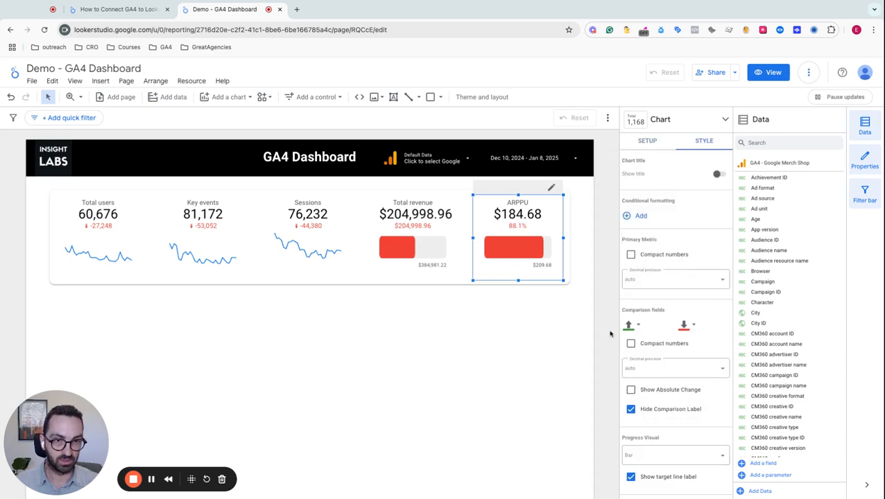
left_click(443, 232)
left_click(631, 390)
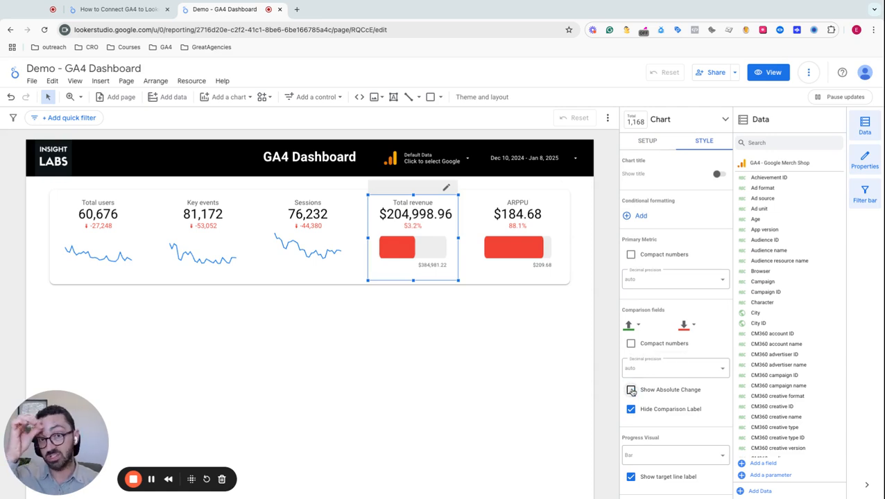
Compare with the finished sample report, and show the Total revenue scorecard's primary metric as compact numbers with a decimal precision of 1.
left_click(118, 10)
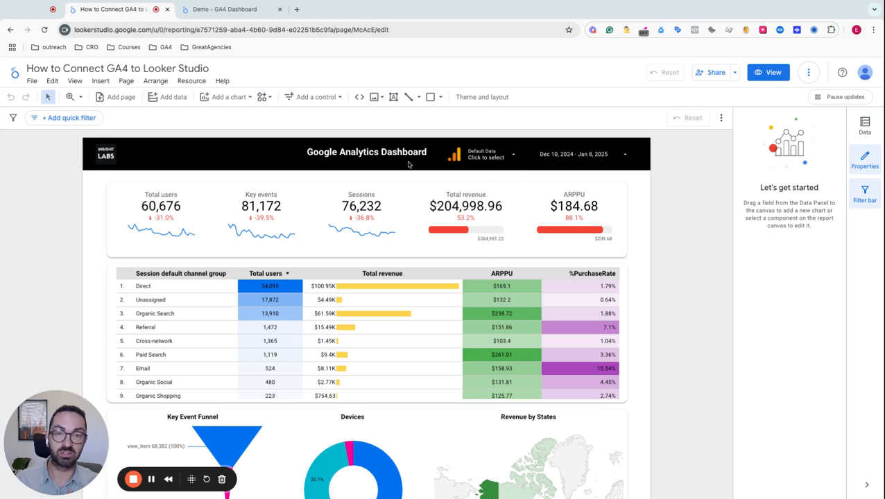
left_click(222, 9)
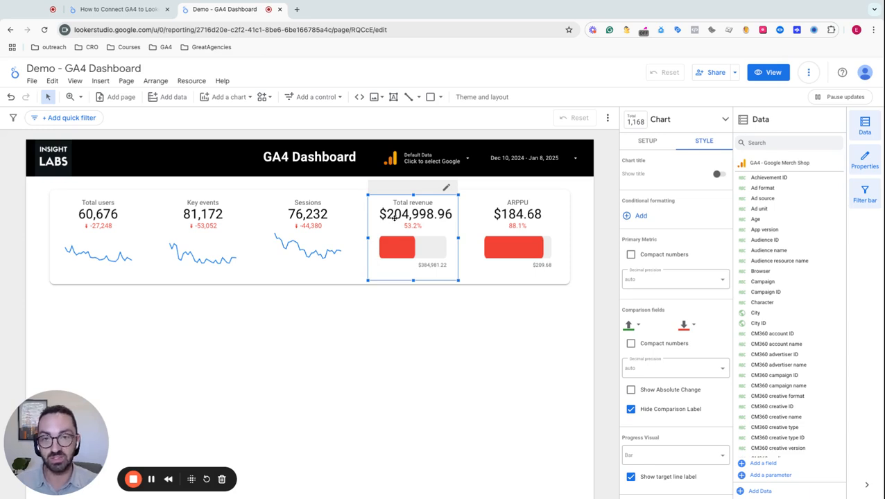
left_click(630, 254)
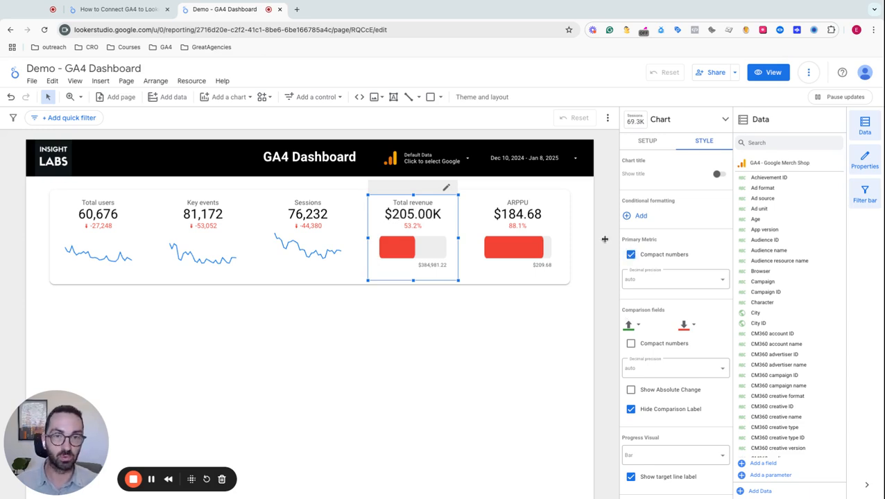
left_click(561, 235)
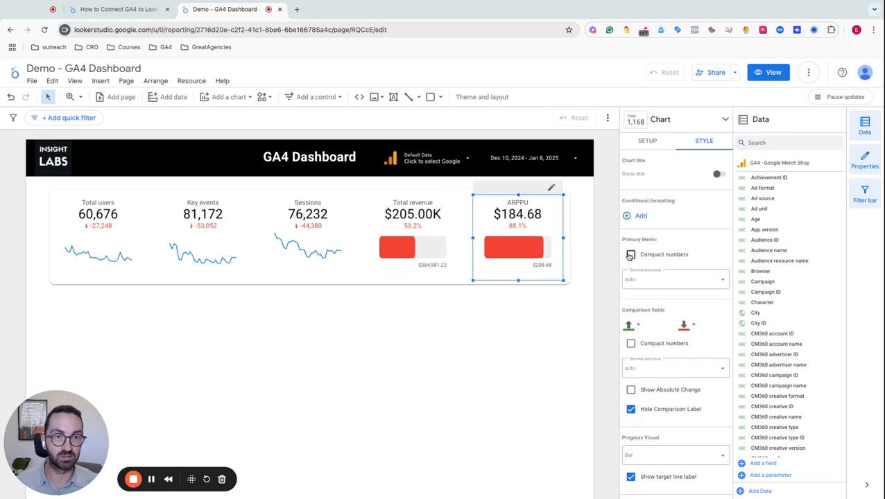
left_click(438, 227)
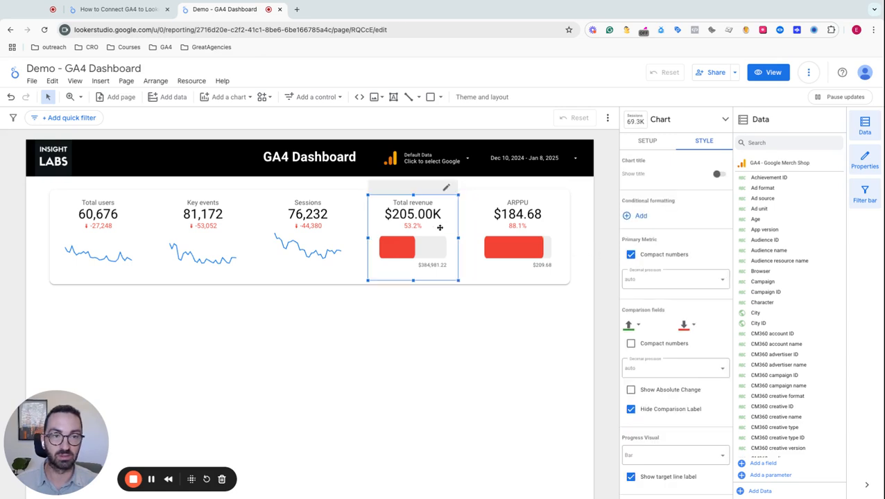
left_click(647, 278)
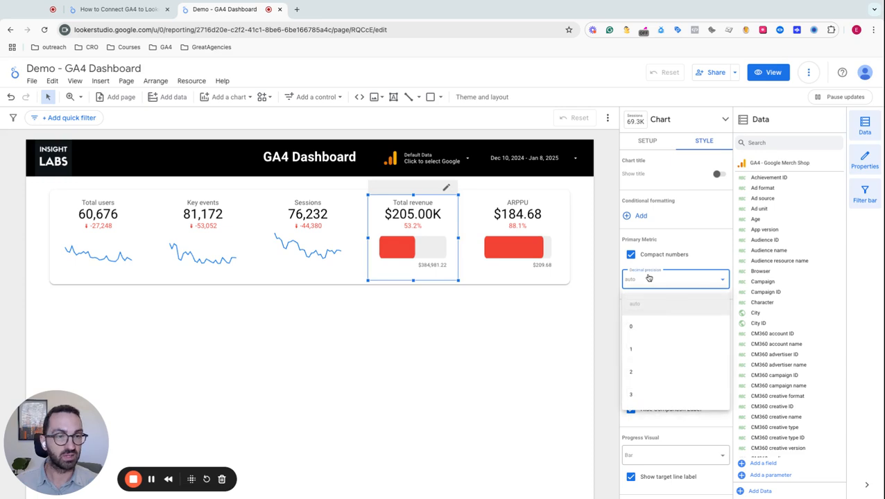
left_click(653, 350)
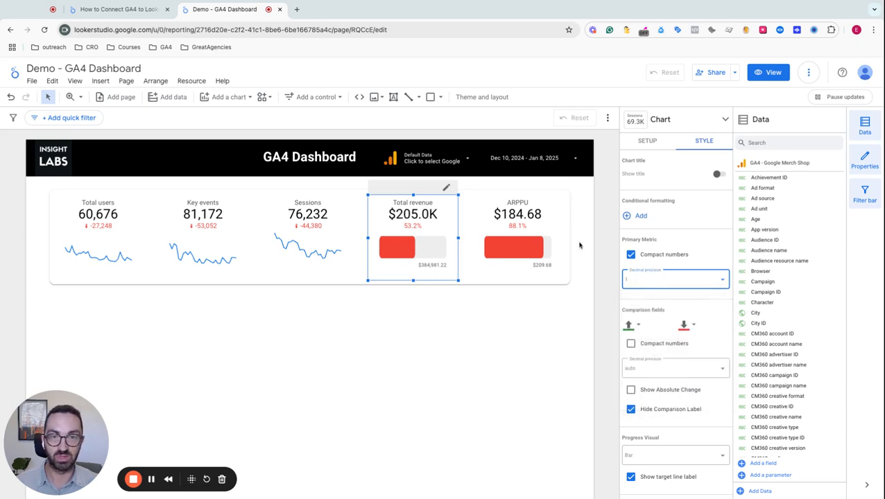
Try a decimal precision of 3 for the Total revenue scorecard's primary metric and set it back to 1.
left_click(660, 281)
left_click(644, 396)
left_click(646, 281)
left_click(633, 346)
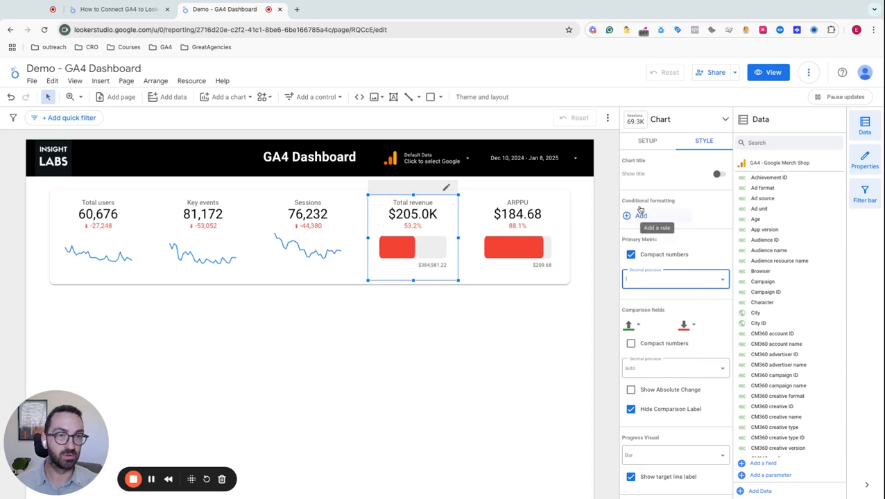
Try a Value comparison with a target of 250000 on the Total revenue scorecard and restore its comparison type to Period.
left_click(635, 141)
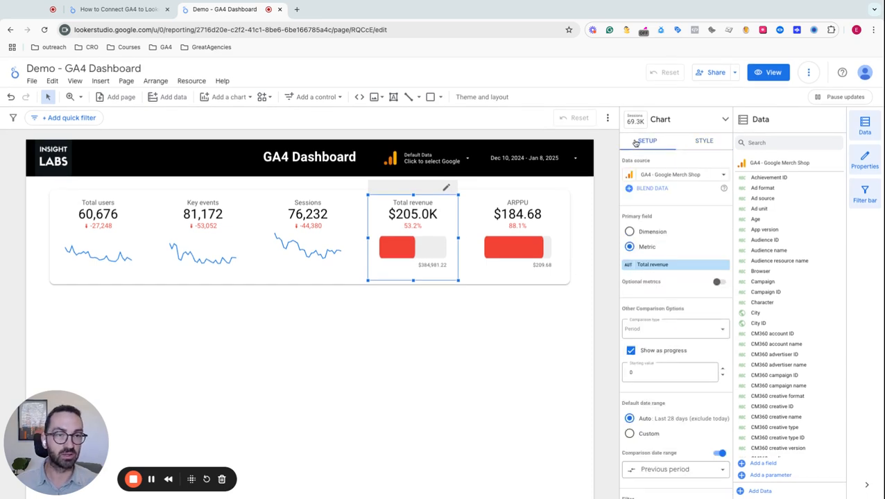
left_click(665, 333)
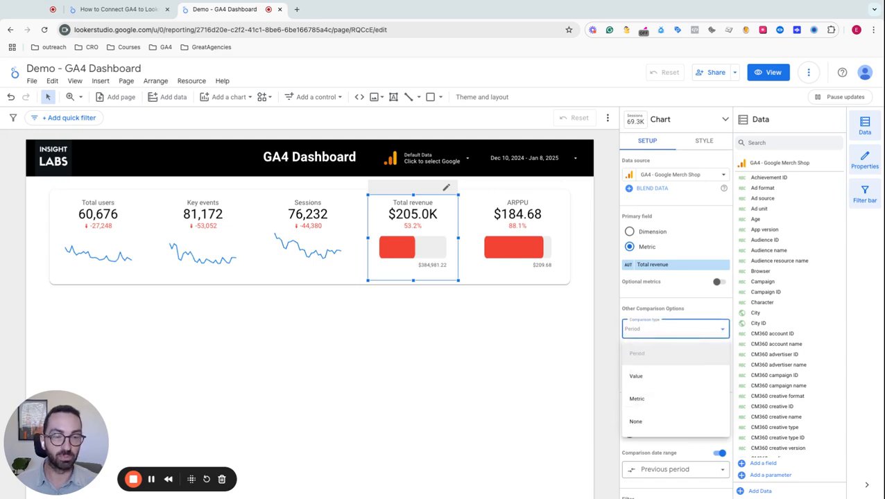
left_click(656, 376)
left_click(653, 355)
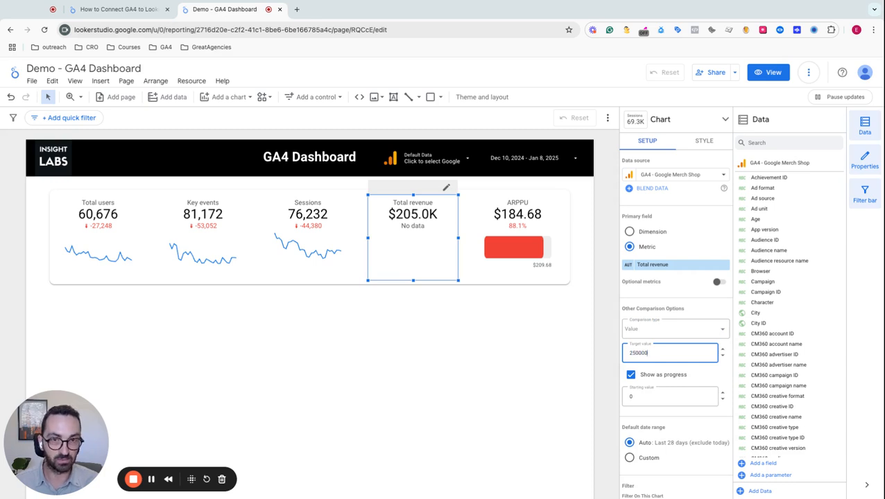
type("250000")
key("Return")
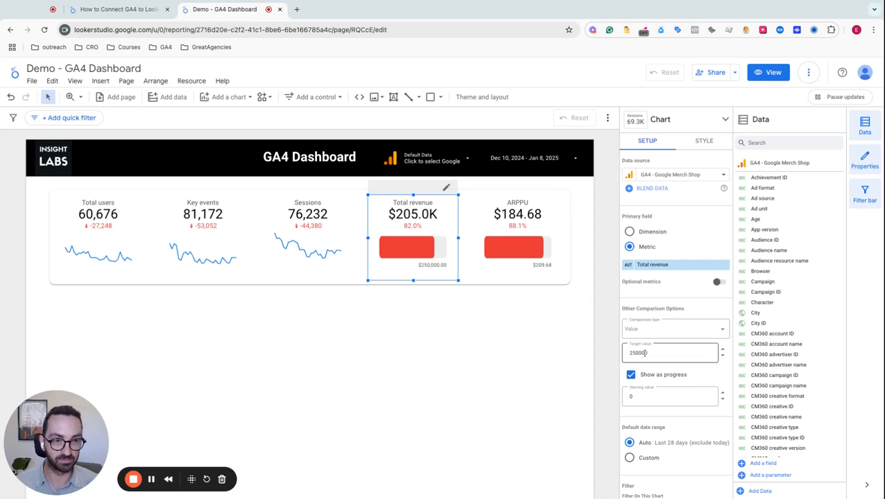
left_click(652, 330)
left_click(650, 360)
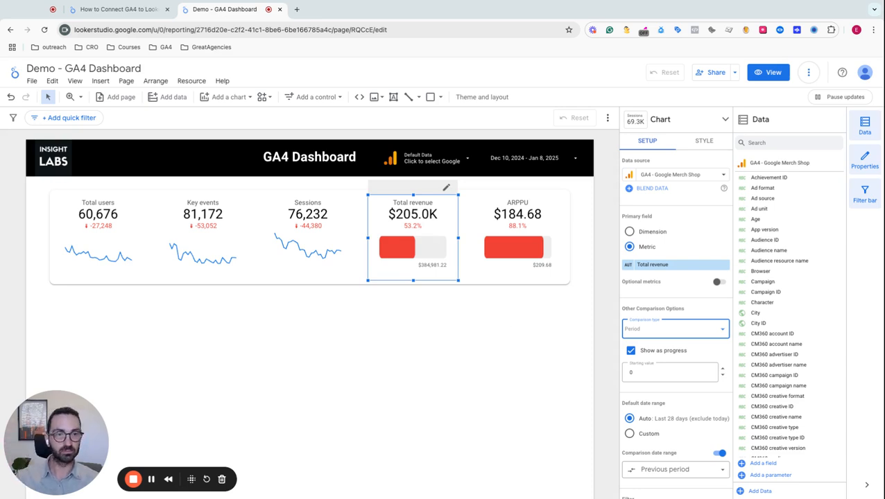
Switch to the finished sample report to examine the session default channel group table below the scorecards.
left_click(128, 9)
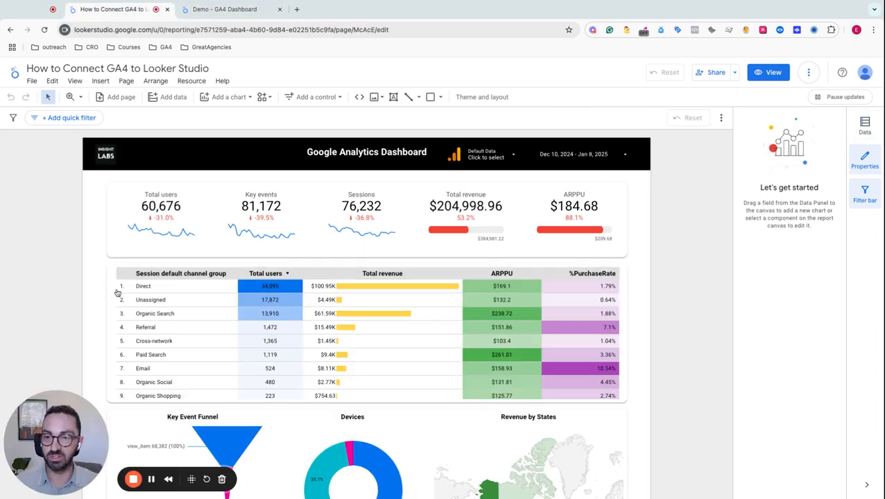